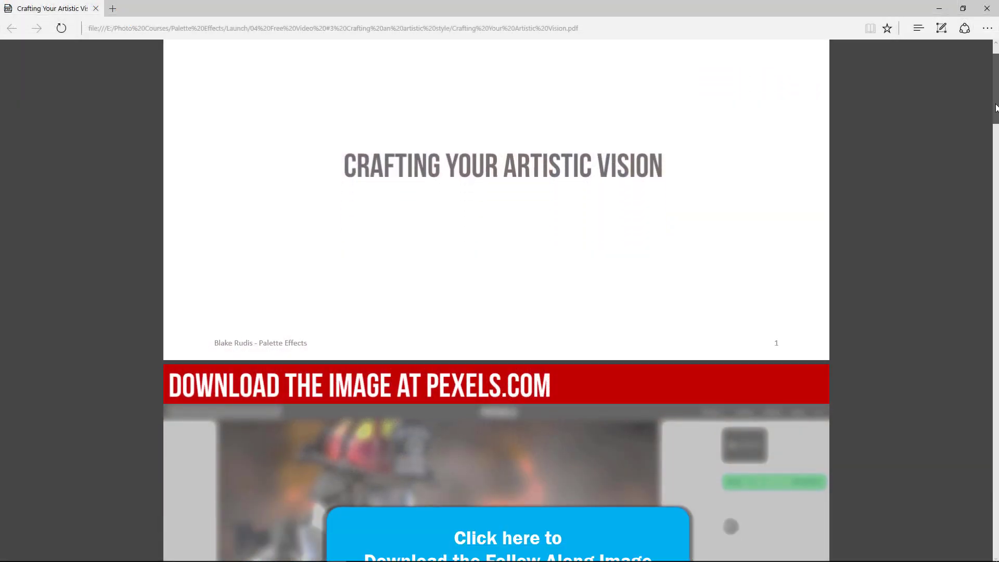
Look through the Crafting Your Artistic Vision PDF, from the follow-along image download page to the Selective Color and Radial Gradient Fill pages
scroll(995, 108, "down", 4)
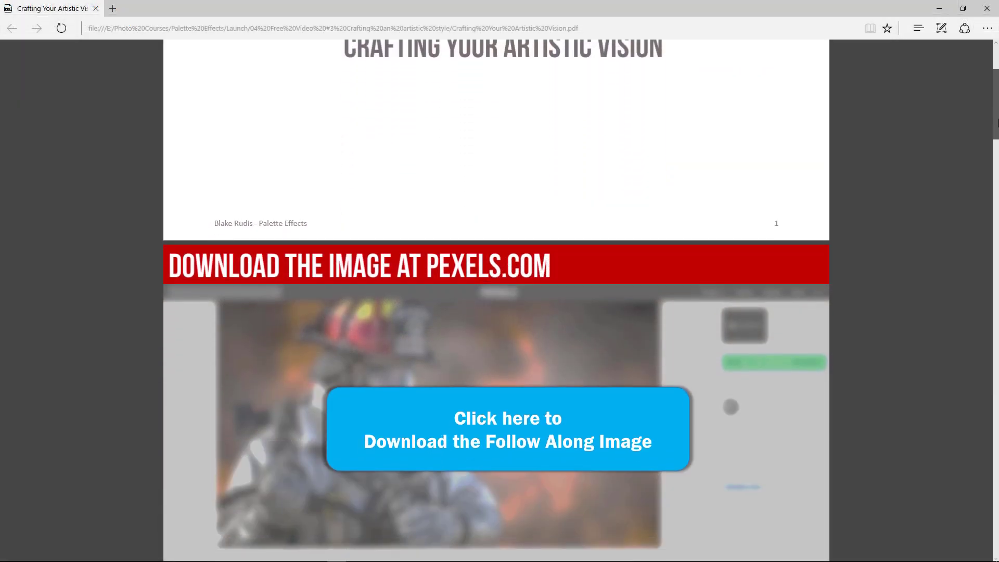
scroll(495, 301, "down", 8)
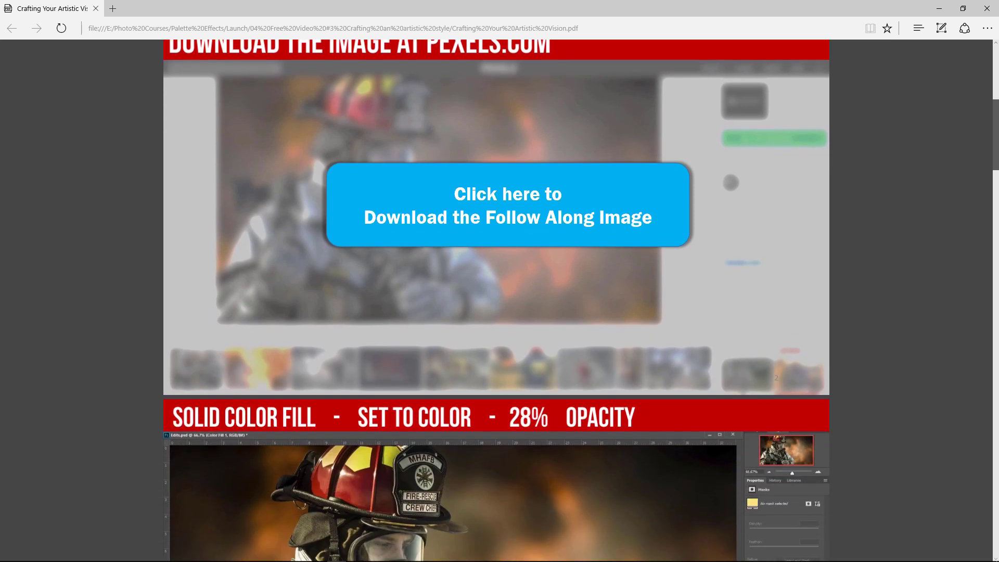
scroll(995, 258, "down", 10)
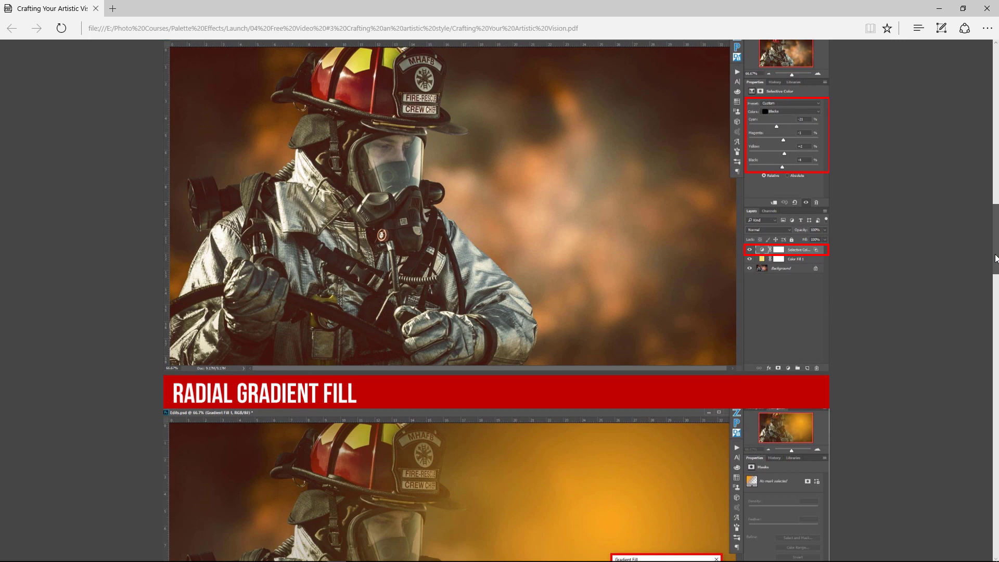
left_click_drag(996, 258, 995, 446)
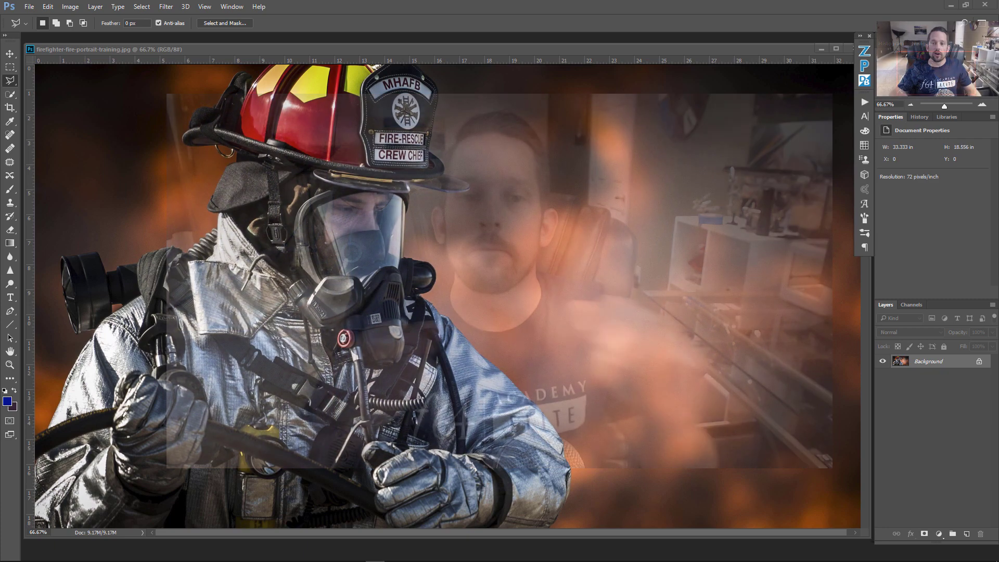
Add a dark blue (#000093) Solid Color fill layer above the firefighter photo and set its blend mode to Color
left_click(921, 470)
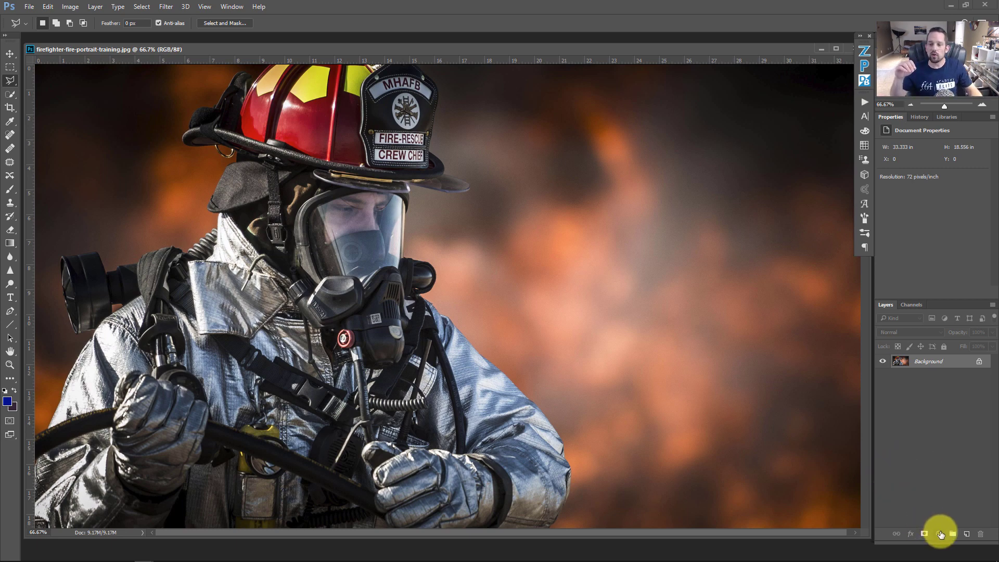
left_click(939, 533)
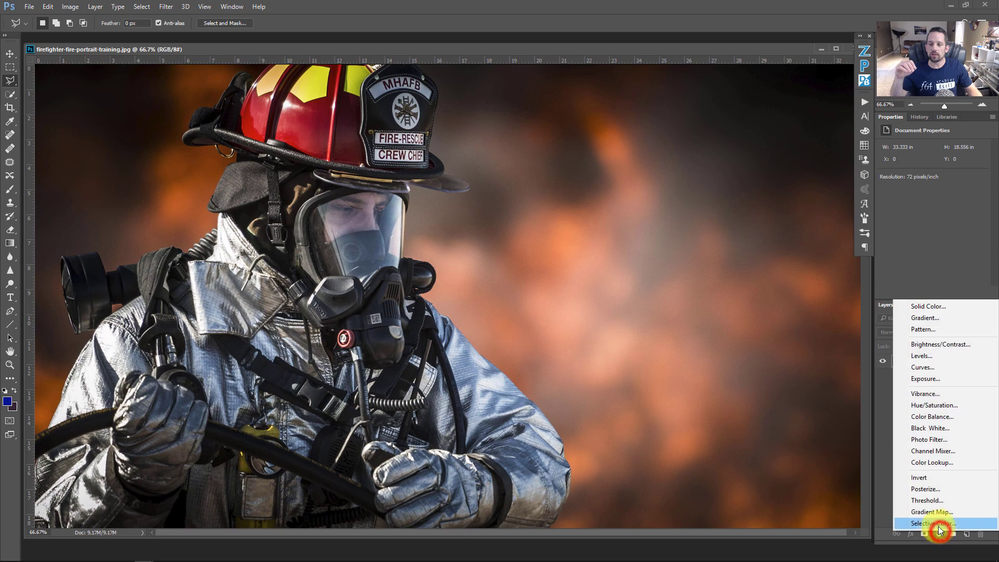
left_click(918, 306)
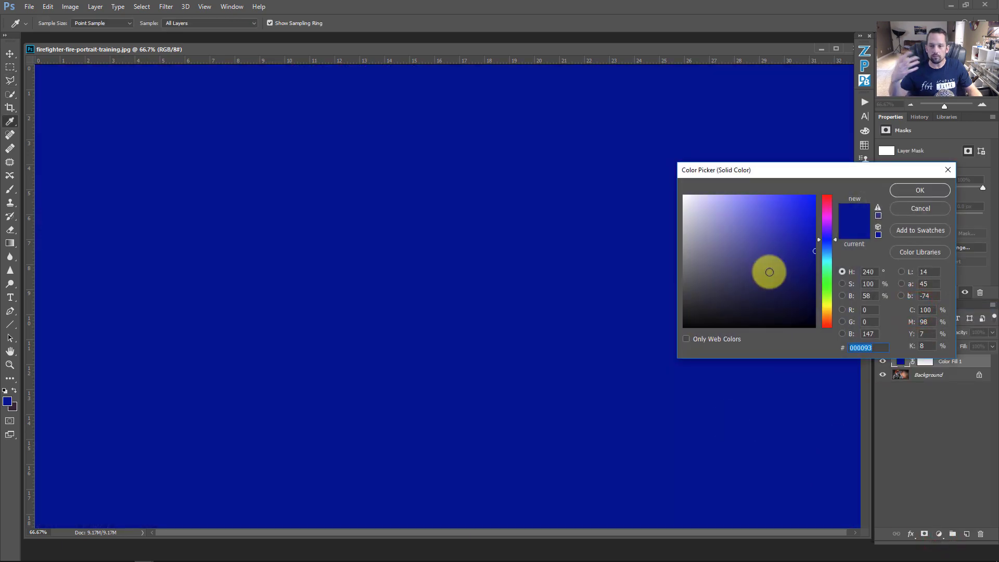
left_click(918, 191)
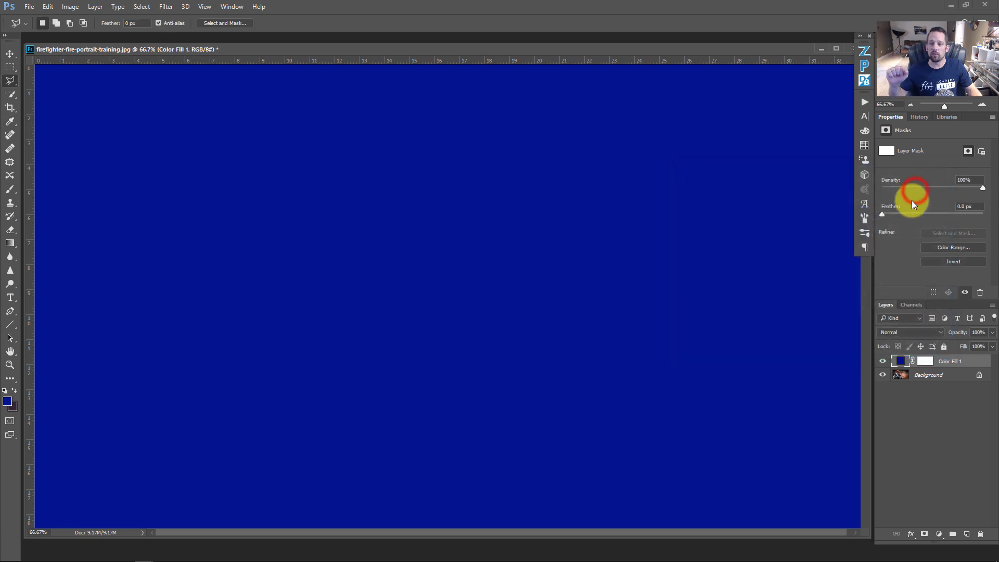
left_click(897, 332)
left_click(887, 529)
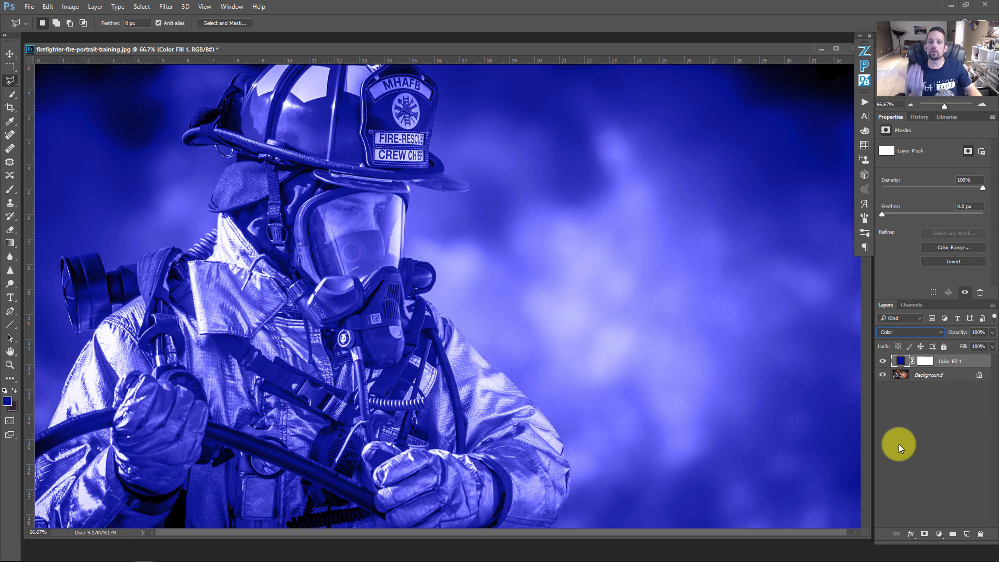
Compare the fill layer in Normal blend mode, then return it to Color
left_click(894, 334)
left_click(891, 339)
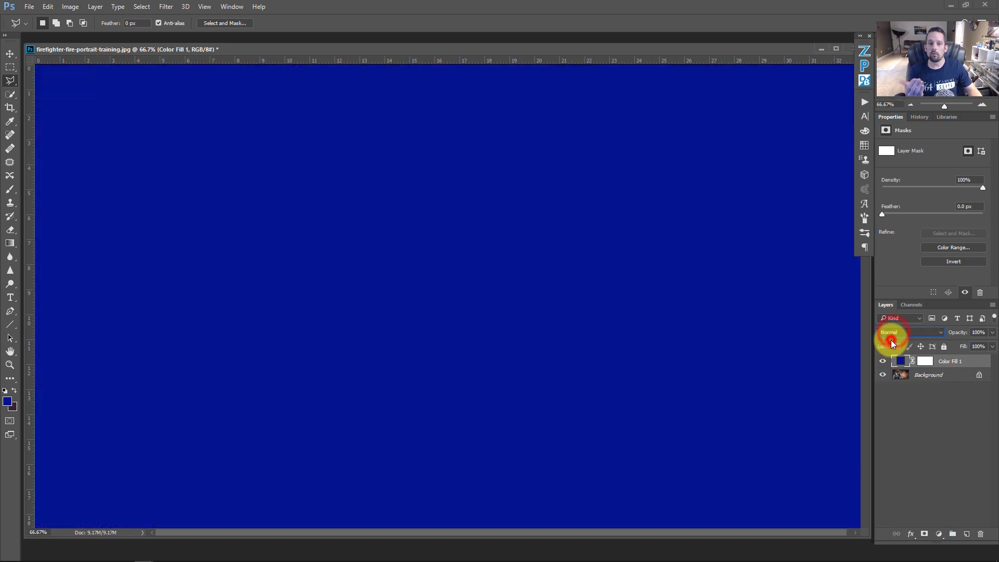
left_click(891, 334)
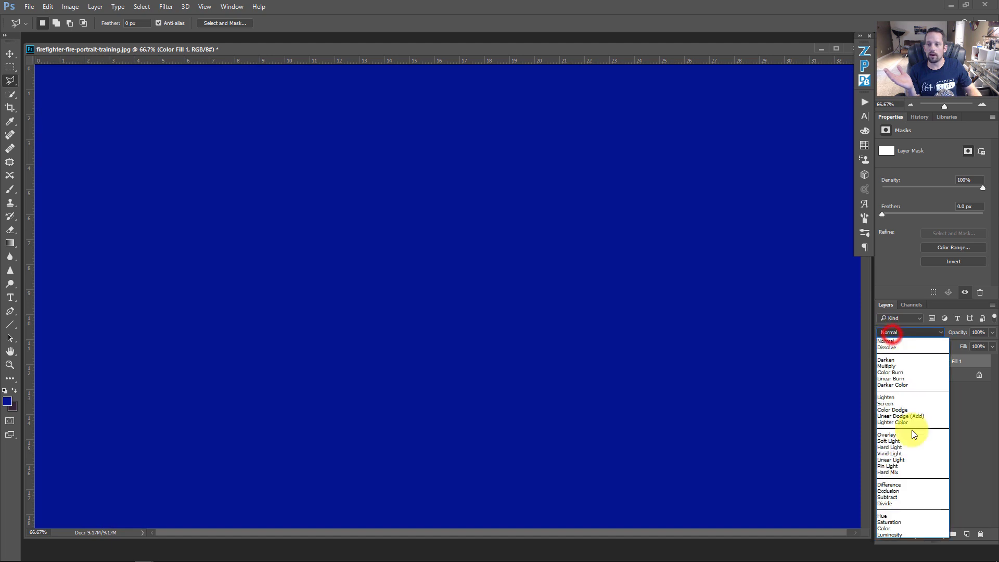
left_click(900, 529)
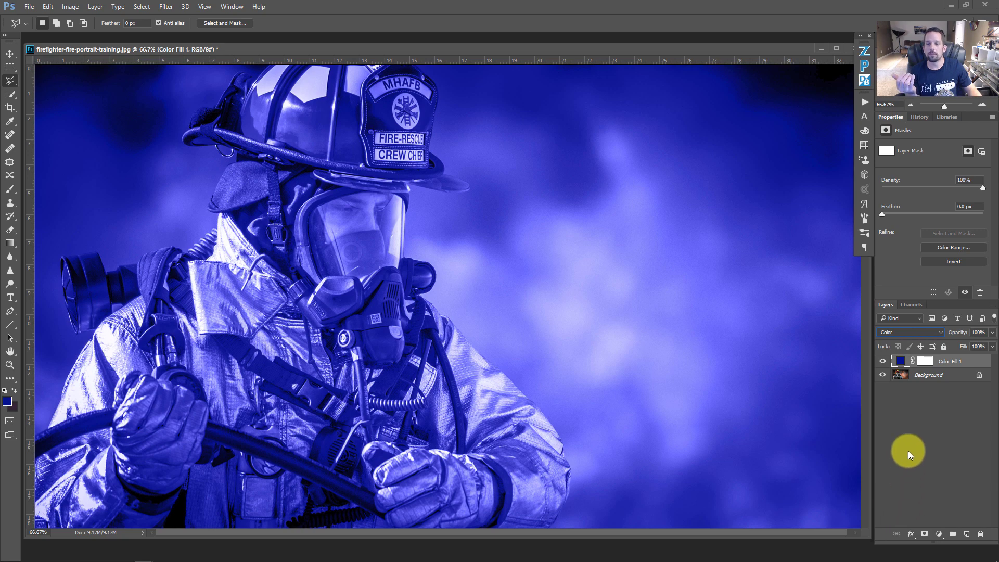
Hide the fill layer, recolor it with yellow #f4ea64 sampled from the helmet, and show it again
left_click(882, 362)
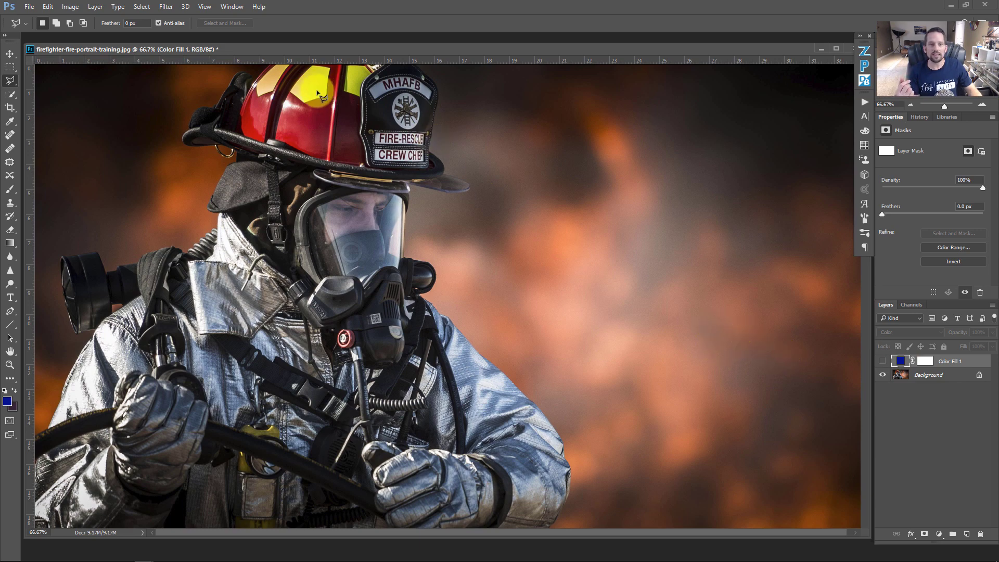
double_click(900, 363)
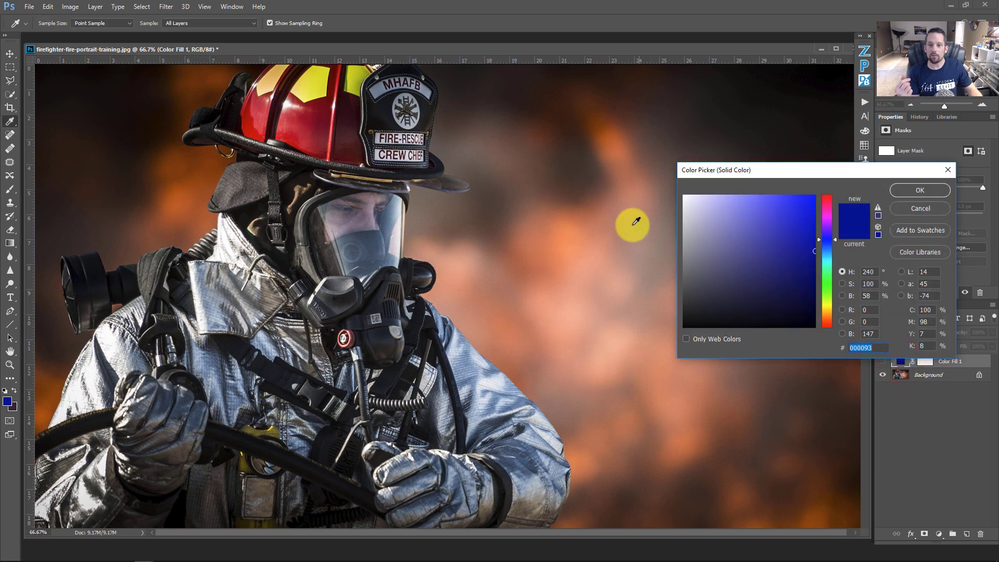
left_click(310, 97)
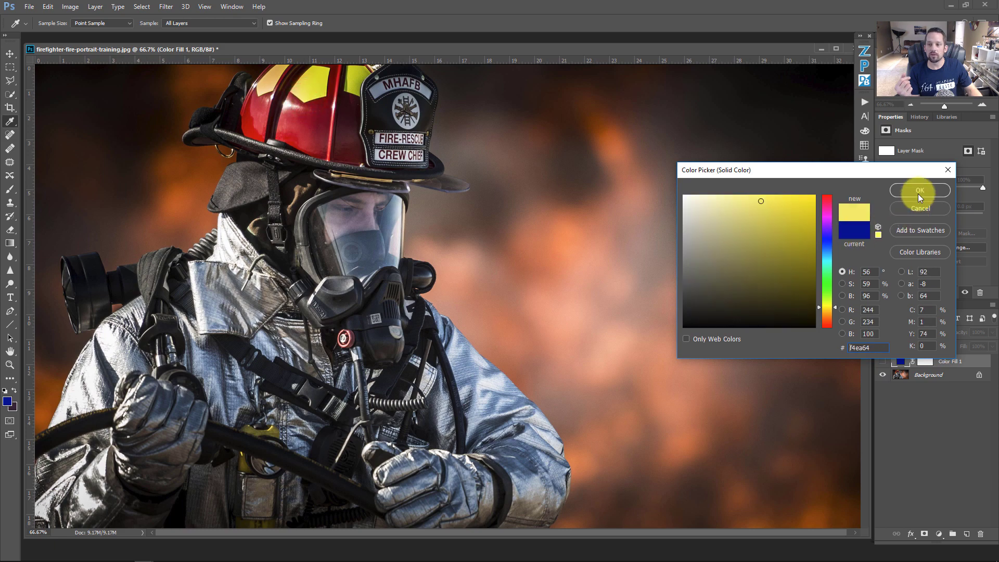
left_click(919, 191)
left_click(883, 359)
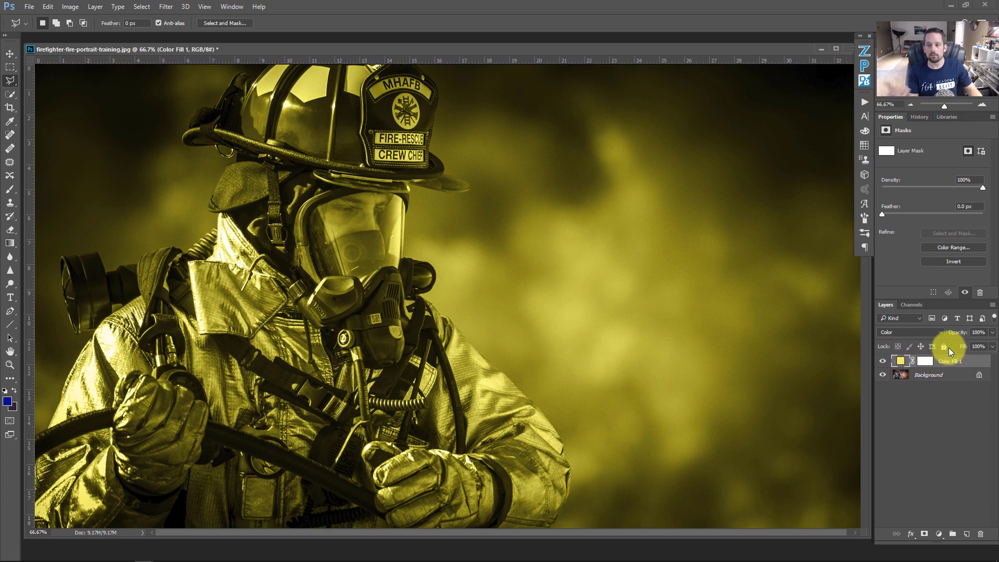
Lower the yellow color fill layer's opacity to 28%
left_click(992, 332)
left_click_drag(989, 345, 963, 346)
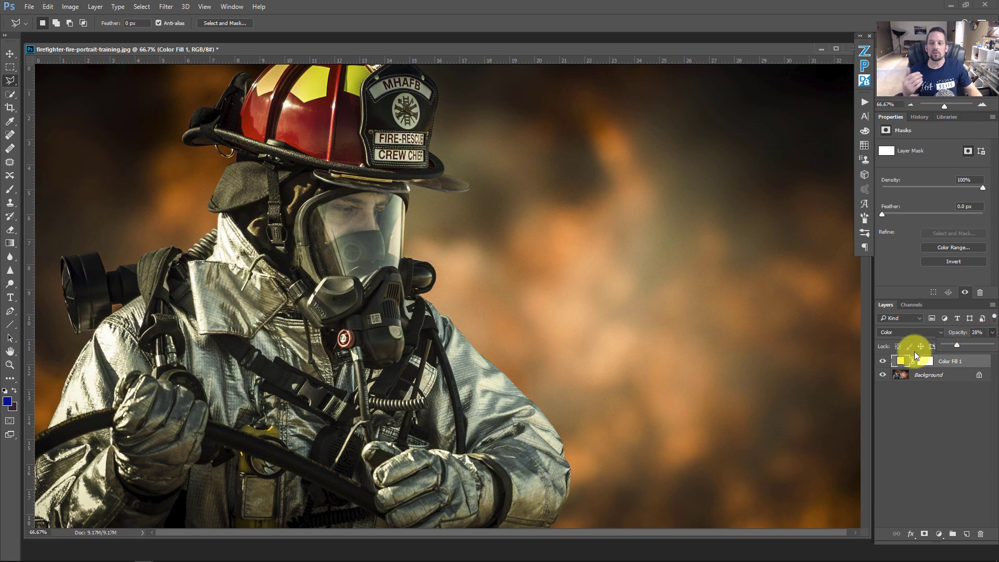
left_click(887, 354)
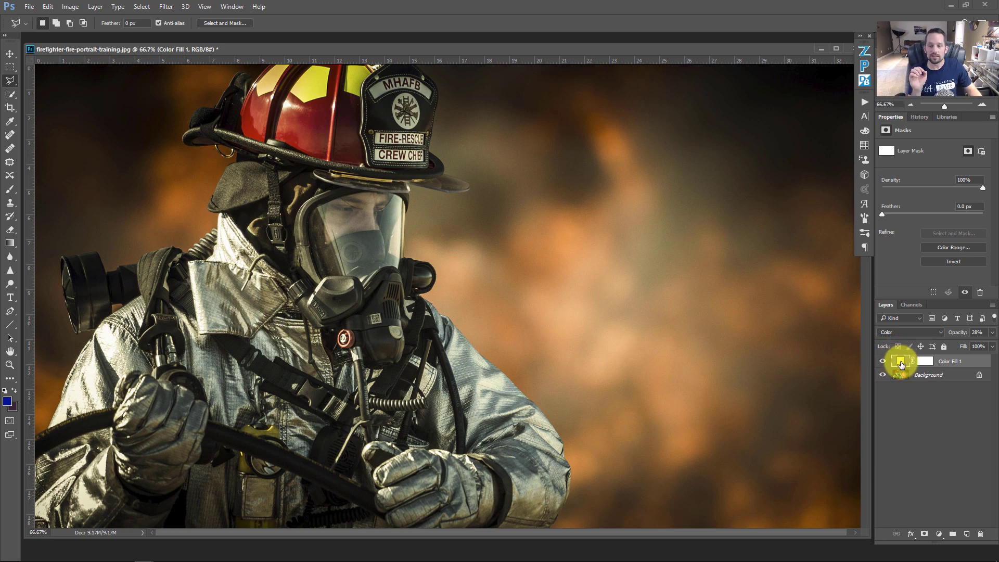
Try a red sampled from the helmet as the fill color, then resample the helmet's yellow as #e8e23e
double_click(901, 364)
left_click_drag(345, 148, 317, 145)
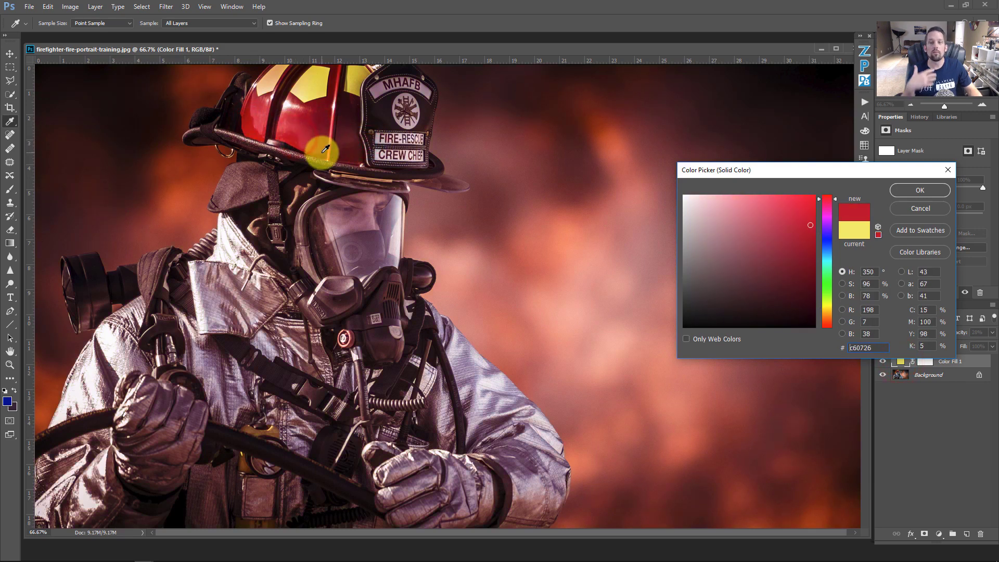
left_click(315, 89)
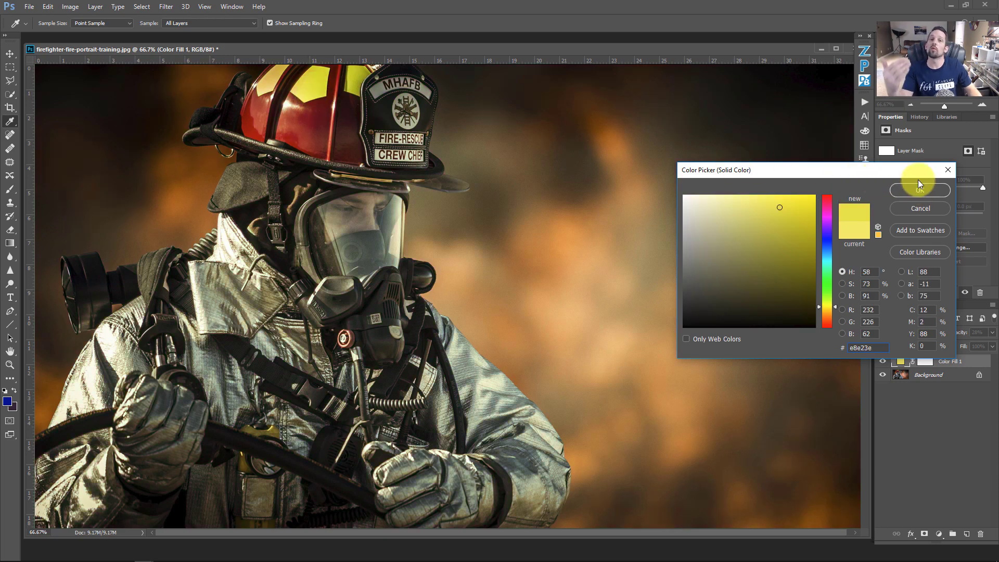
left_click(905, 188)
key("l")
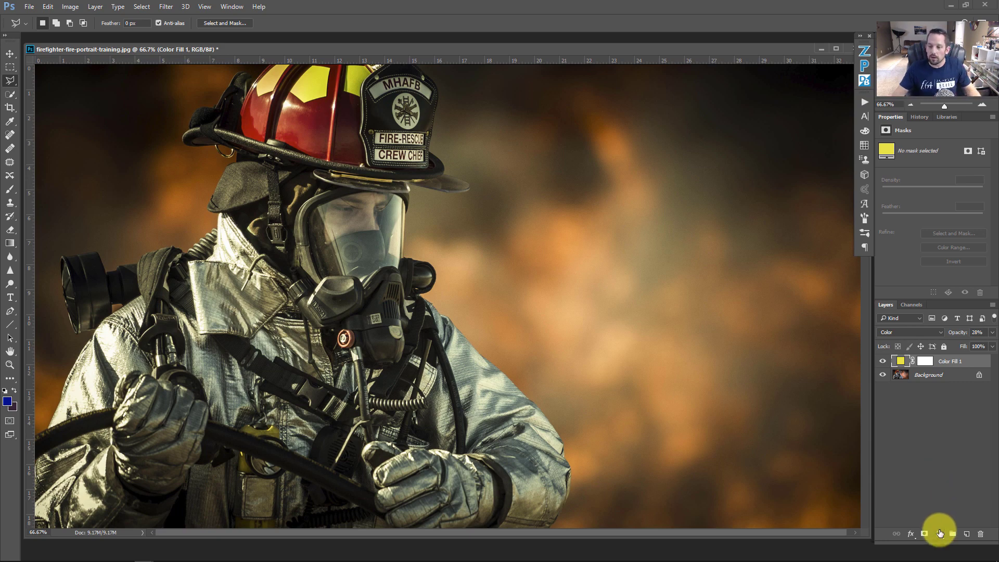
Add a Selective Color adjustment layer above the color fill and target the Blacks
left_click(938, 533)
left_click(935, 523)
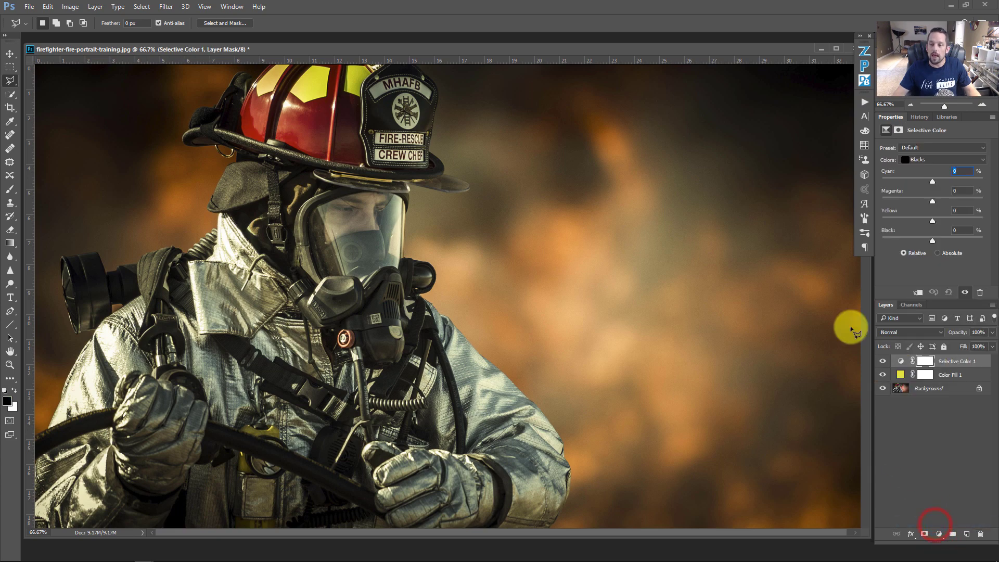
left_click(928, 161)
left_click(914, 170)
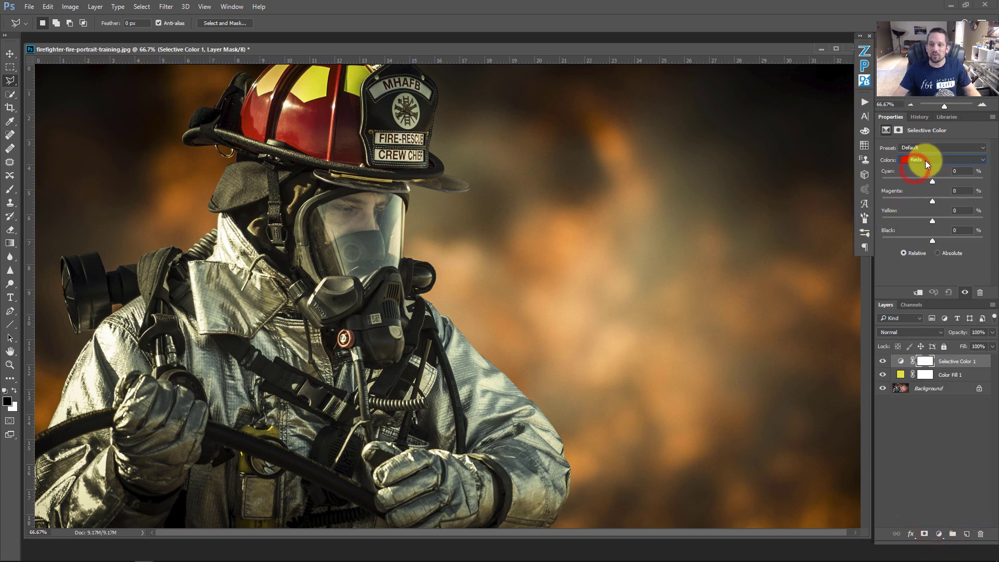
left_click(922, 158)
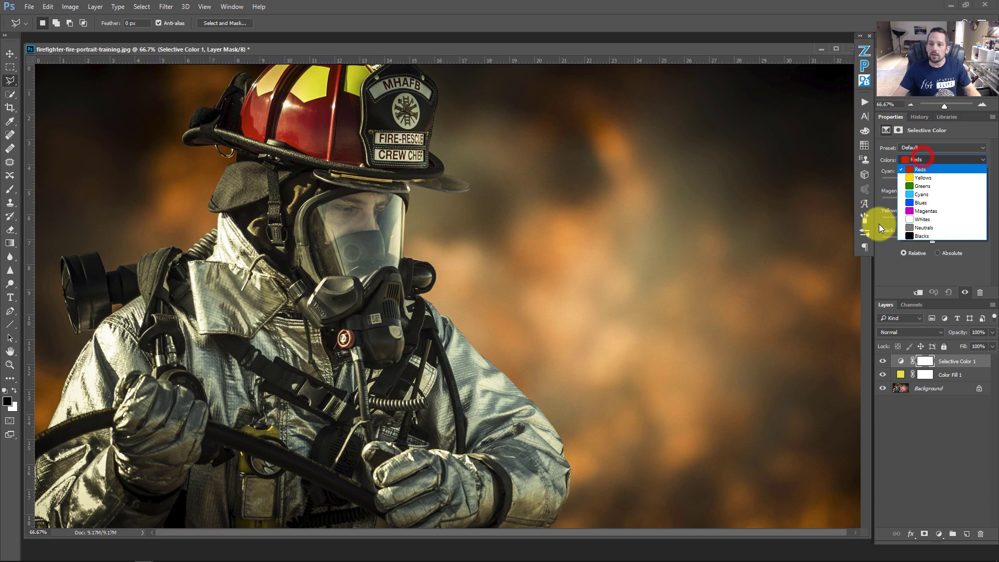
left_click(918, 236)
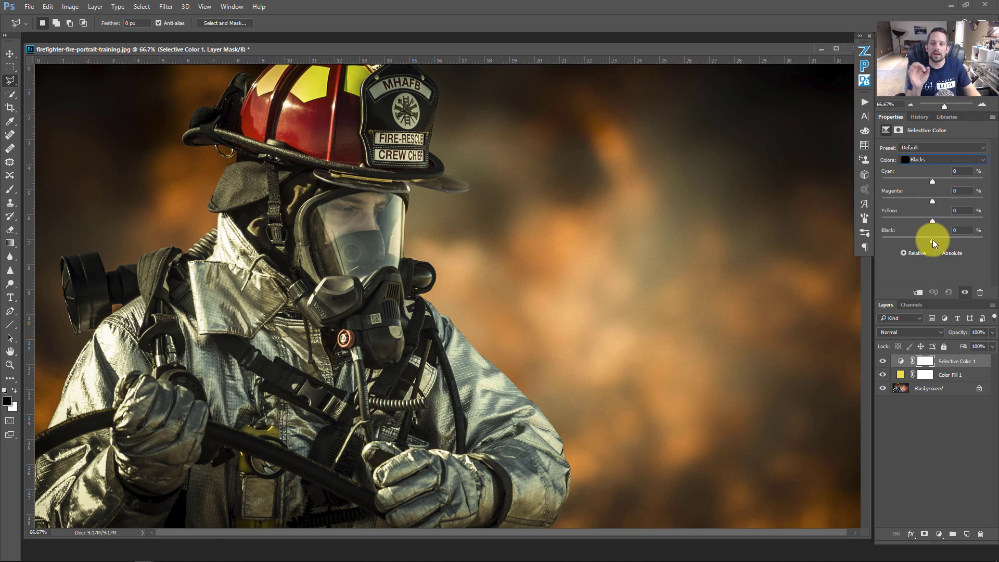
Adjust the Blacks to Cyan -16, Magenta +2, Yellow +10 and Black -6, and compare the image with and without the adjustment
left_click_drag(932, 241, 929, 241)
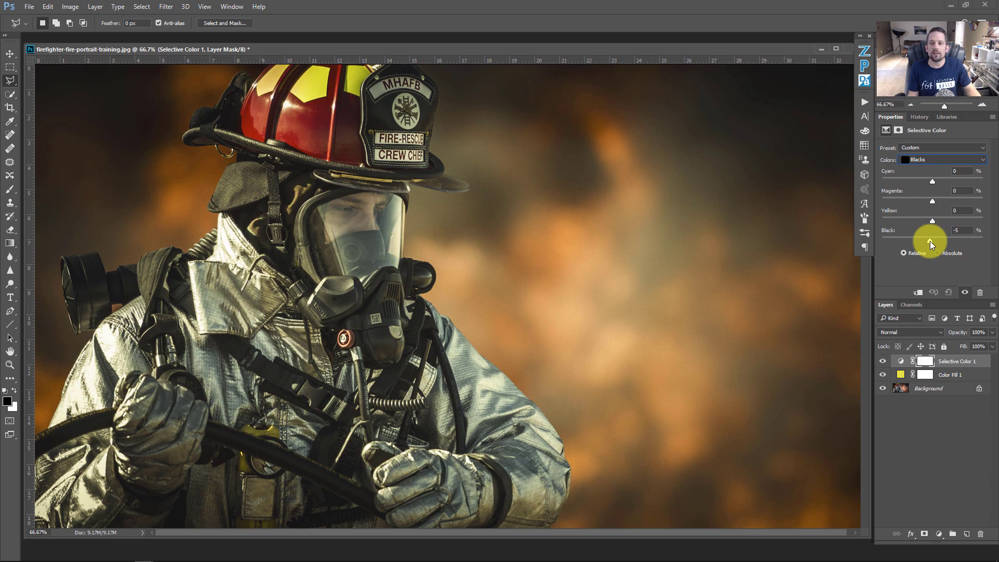
left_click_drag(929, 242, 929, 237)
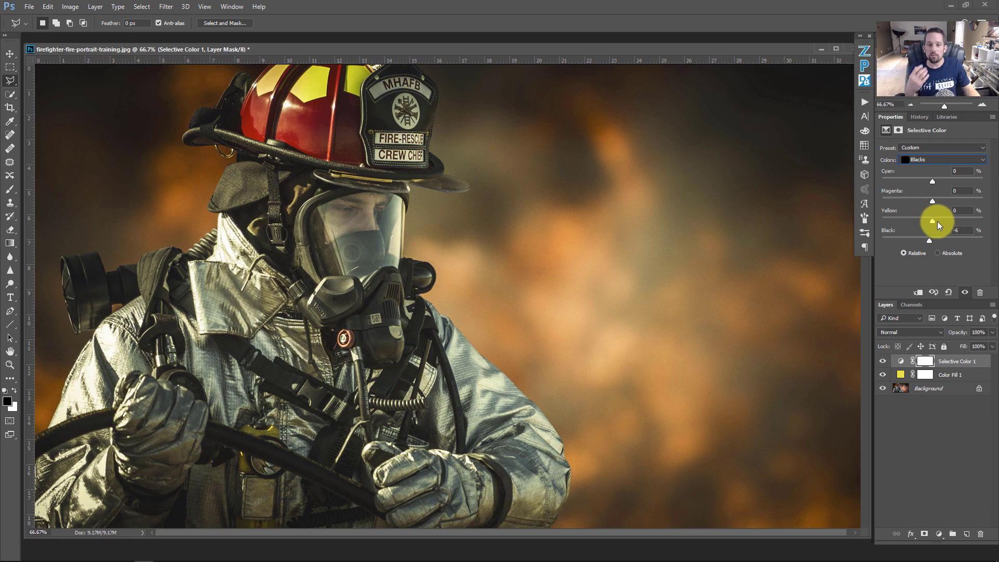
left_click(931, 222)
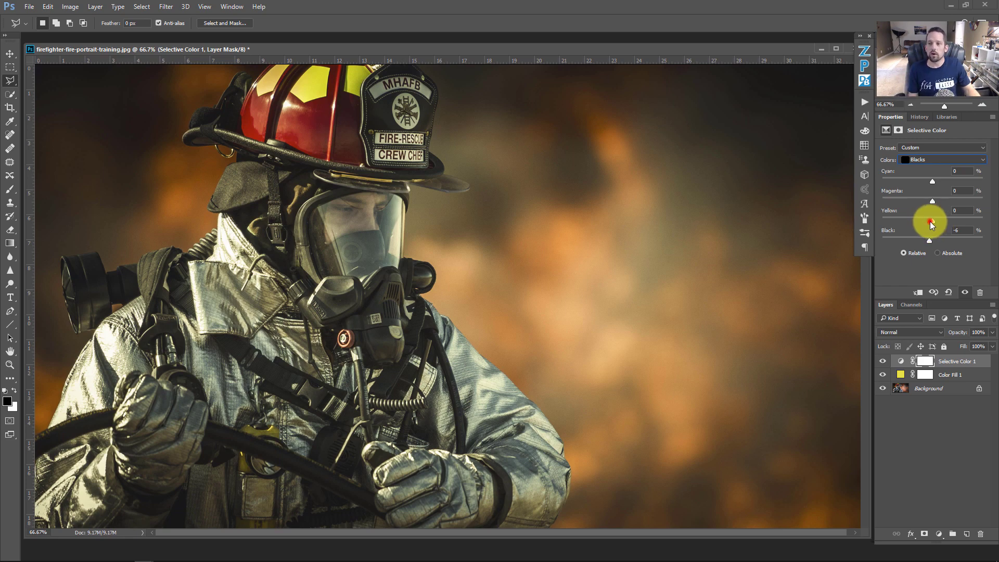
left_click_drag(938, 220, 937, 219)
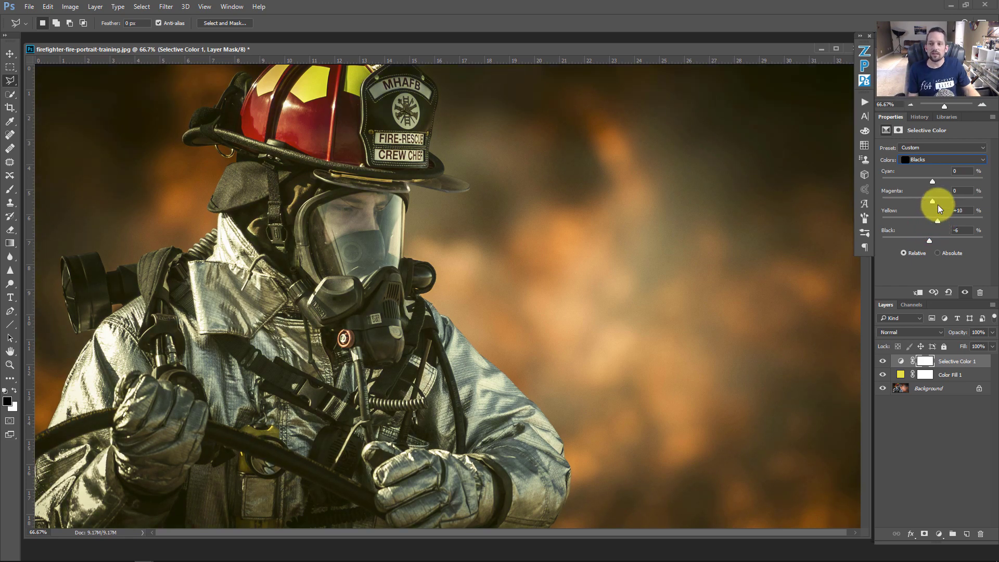
left_click_drag(932, 180, 925, 177)
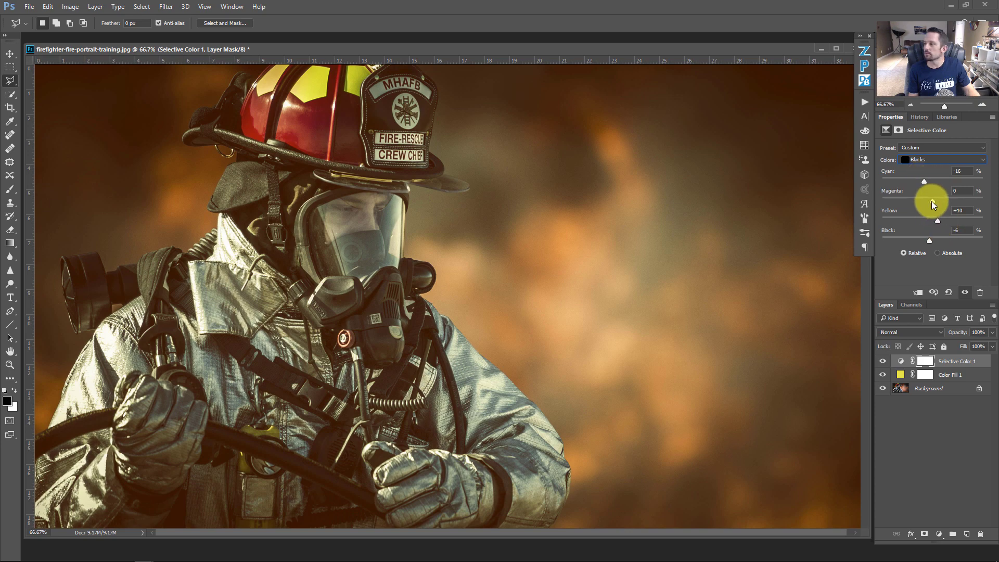
left_click_drag(931, 201, 926, 201)
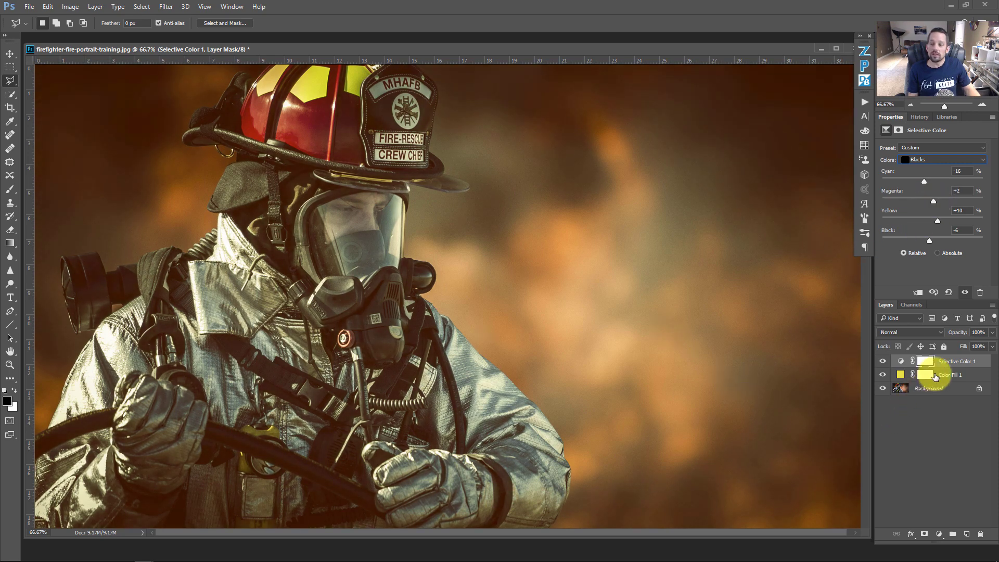
left_click(883, 360)
left_click(883, 361)
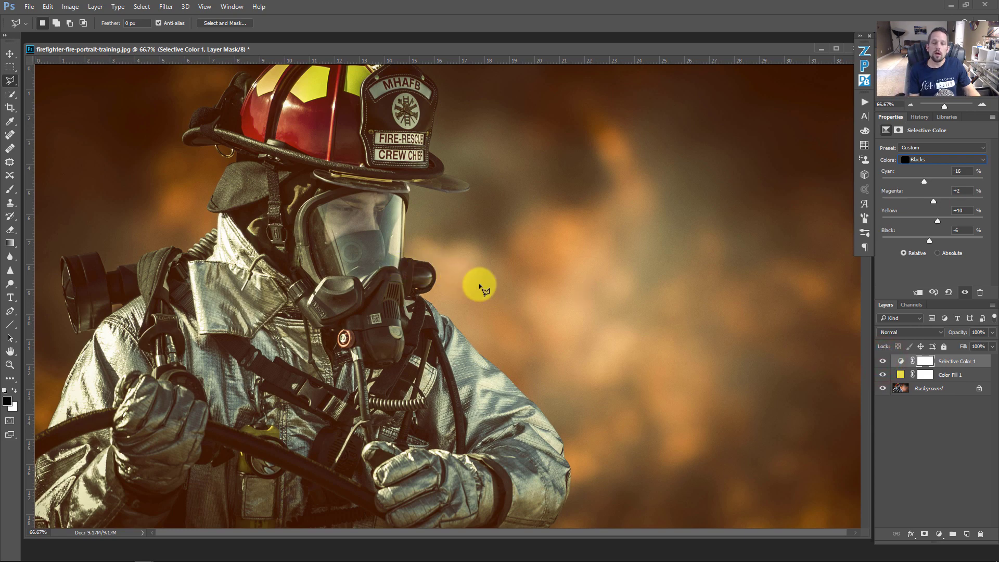
Restrict the Selective Color layer to the shadows using Blend If, splitting the Underlying Layer's highlight limit to 35 / 124, and compare with the layer hidden
double_click(984, 367)
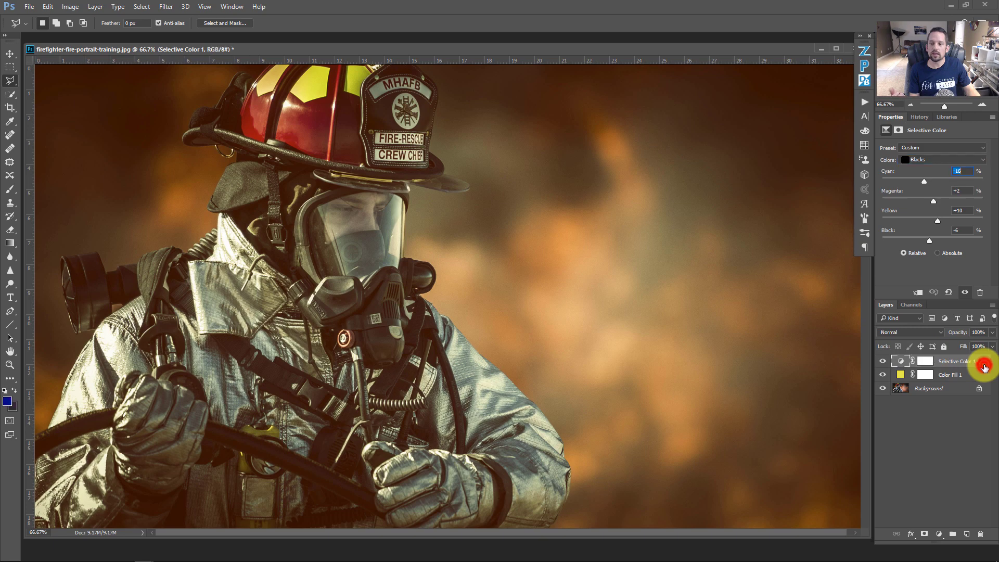
left_click(780, 308)
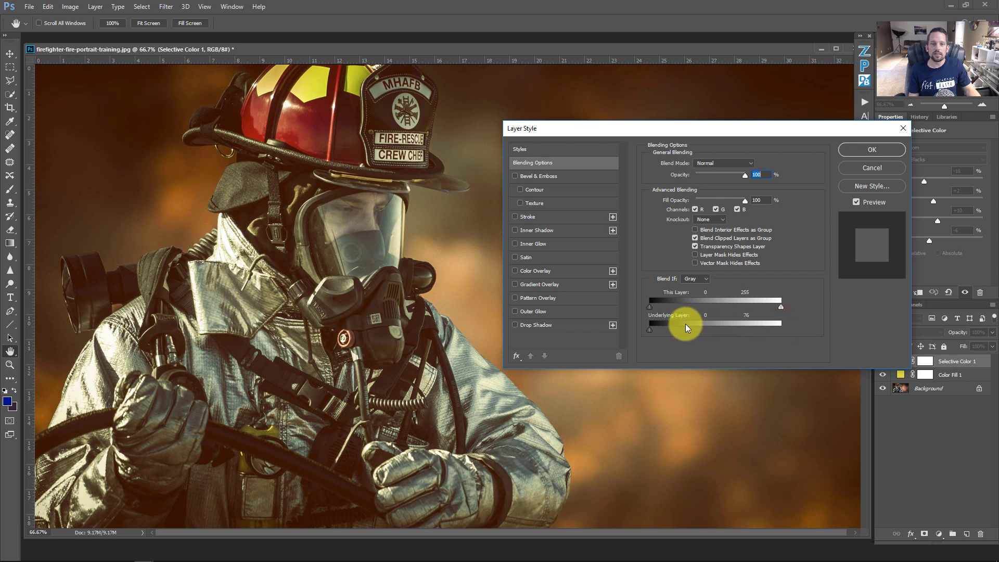
left_click_drag(676, 323, 675, 323)
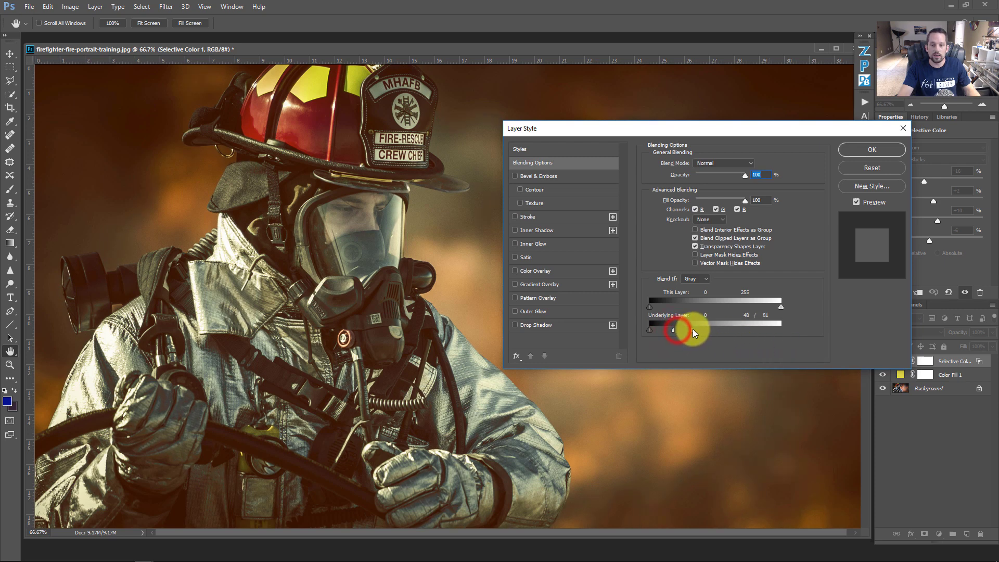
left_click_drag(676, 329, 670, 330)
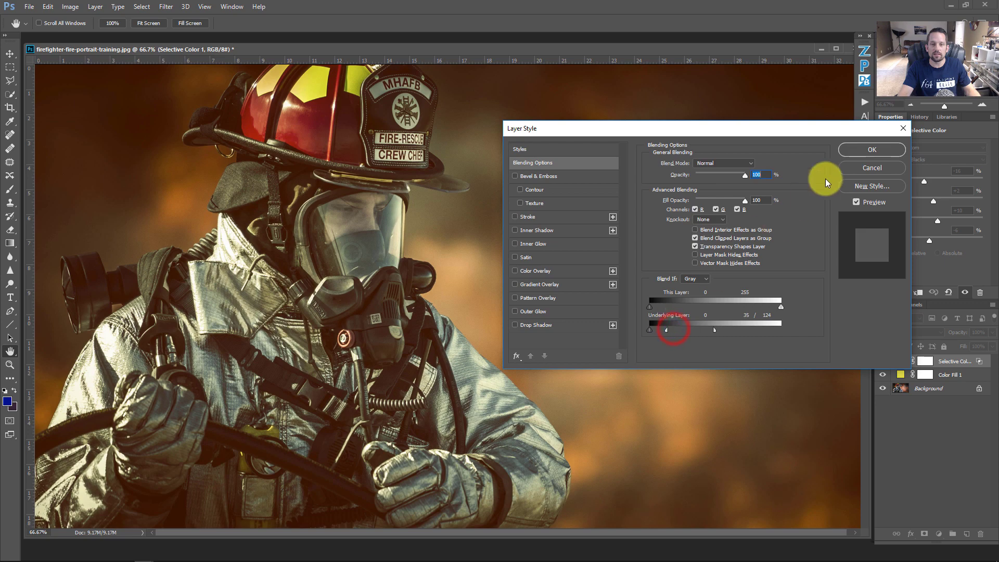
left_click(866, 149)
left_click(883, 360)
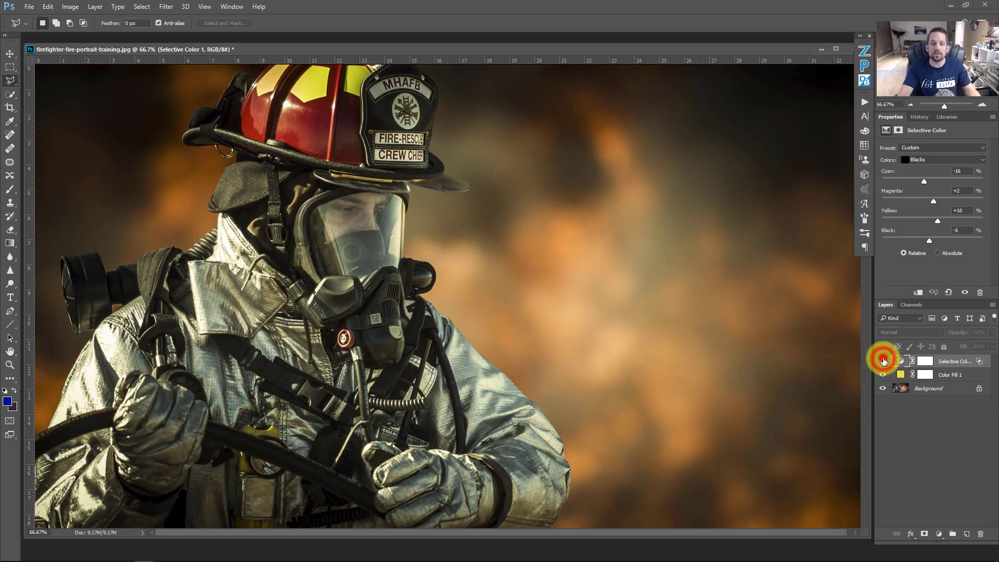
left_click(883, 361)
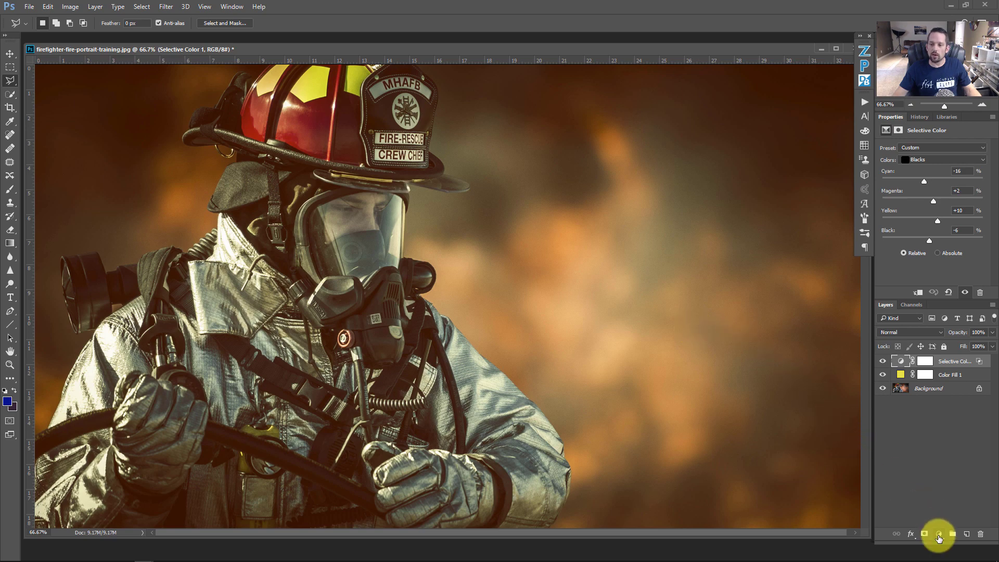
Add a Gradient fill layer on top with Radial style and place its center over the background beside the firefighter
left_click(938, 536)
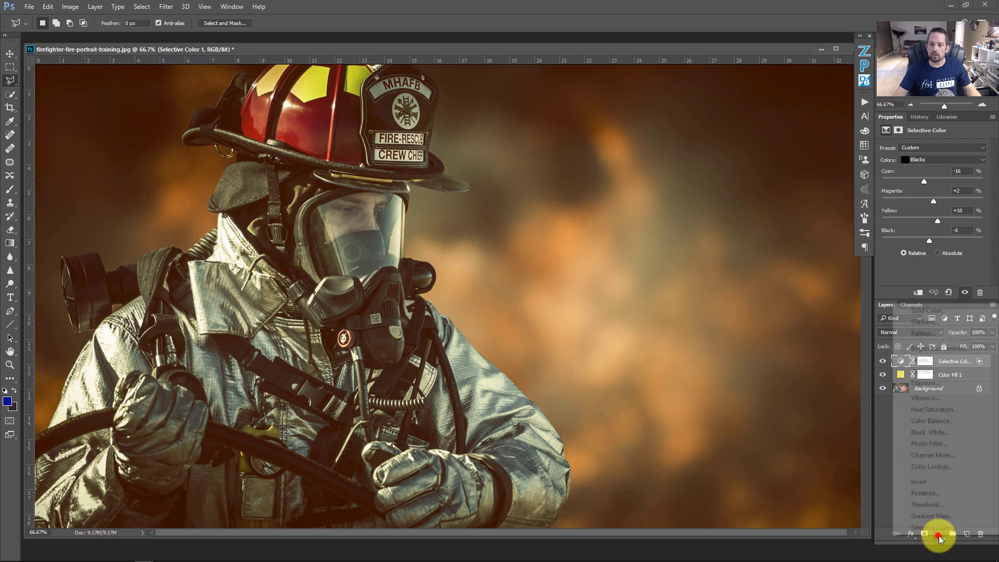
left_click(936, 319)
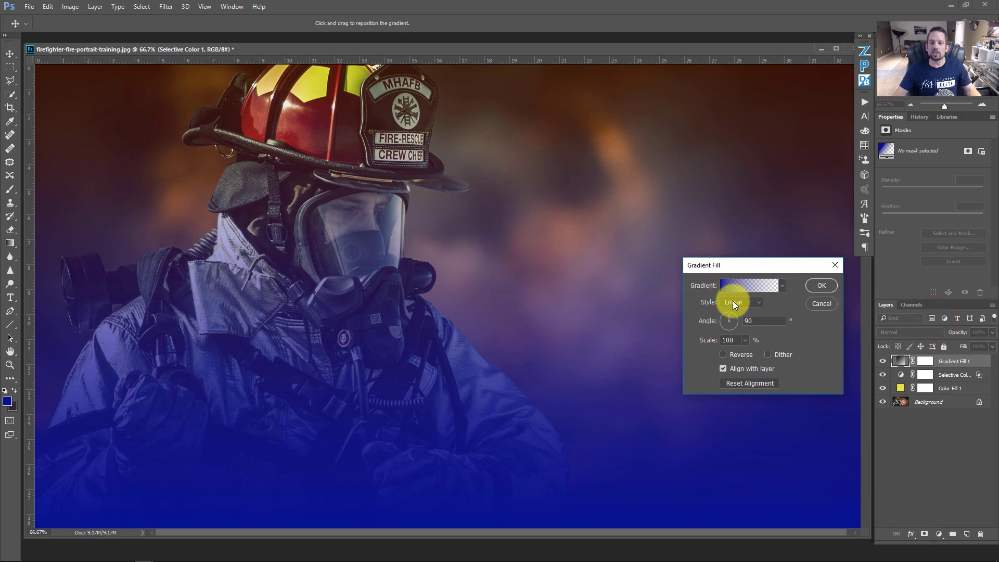
left_click(732, 302)
left_click(727, 320)
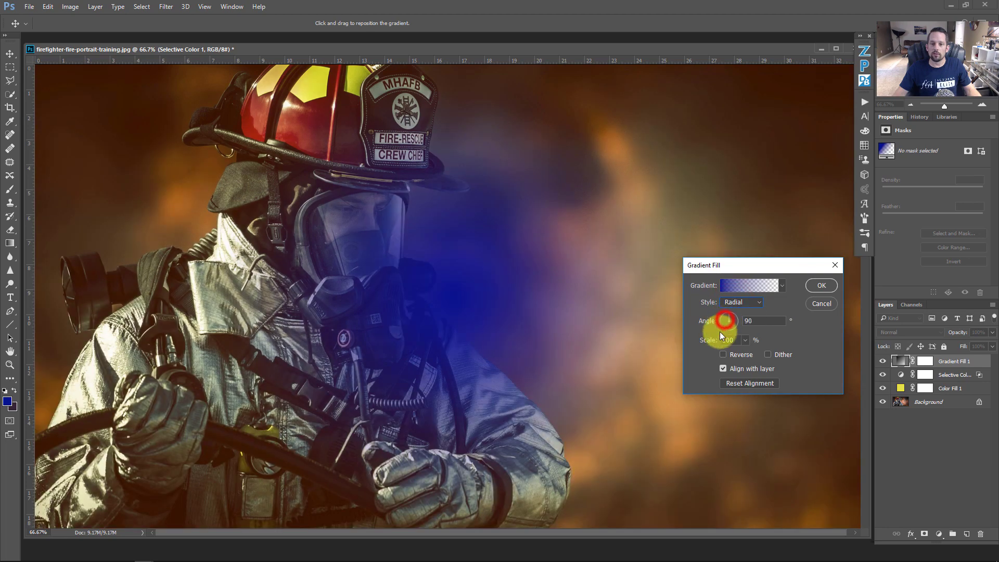
left_click_drag(447, 285, 631, 205)
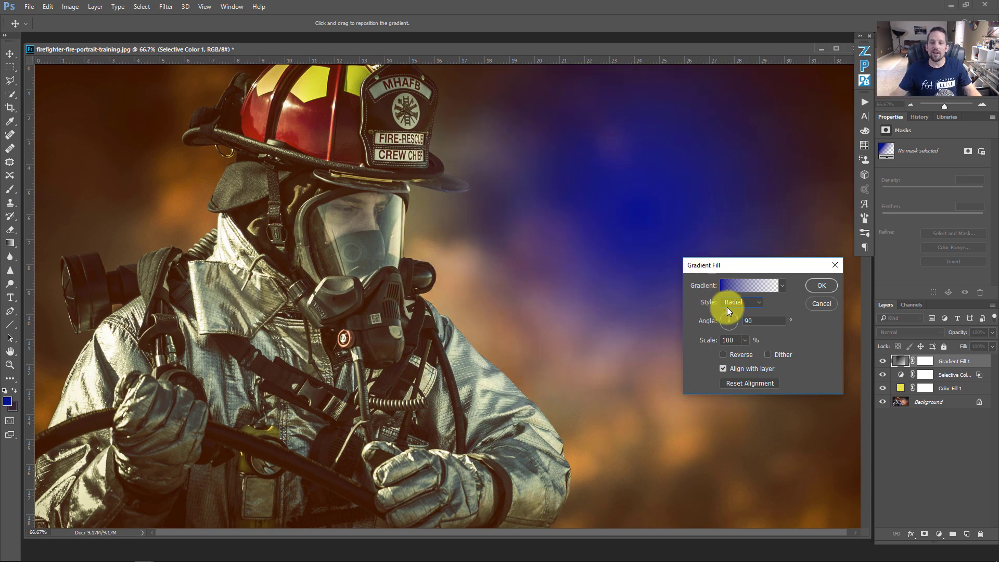
mouse_move(635, 167)
left_mouse_down()
mouse_move(626, 182)
mouse_move(647, 208)
mouse_move(649, 197)
left_mouse_up()
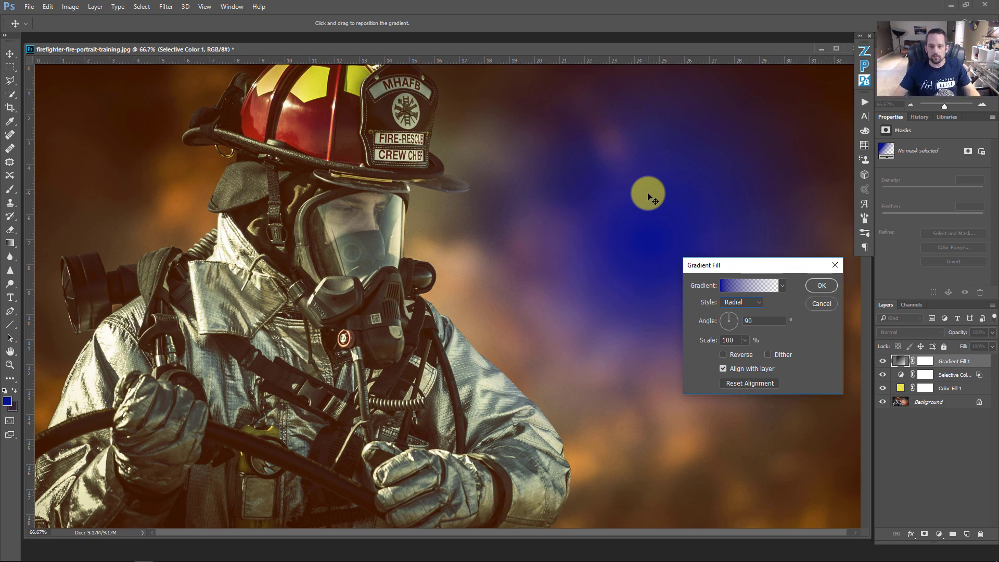
Change the gradient's starting color stop from blue to a bright, fully saturated orange
left_click(744, 284)
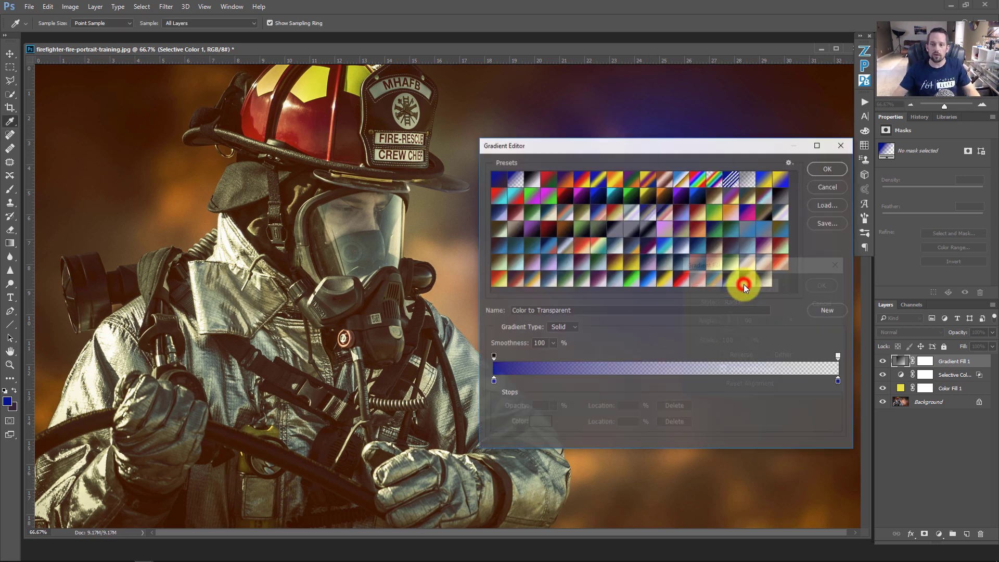
left_click_drag(646, 139, 520, 139)
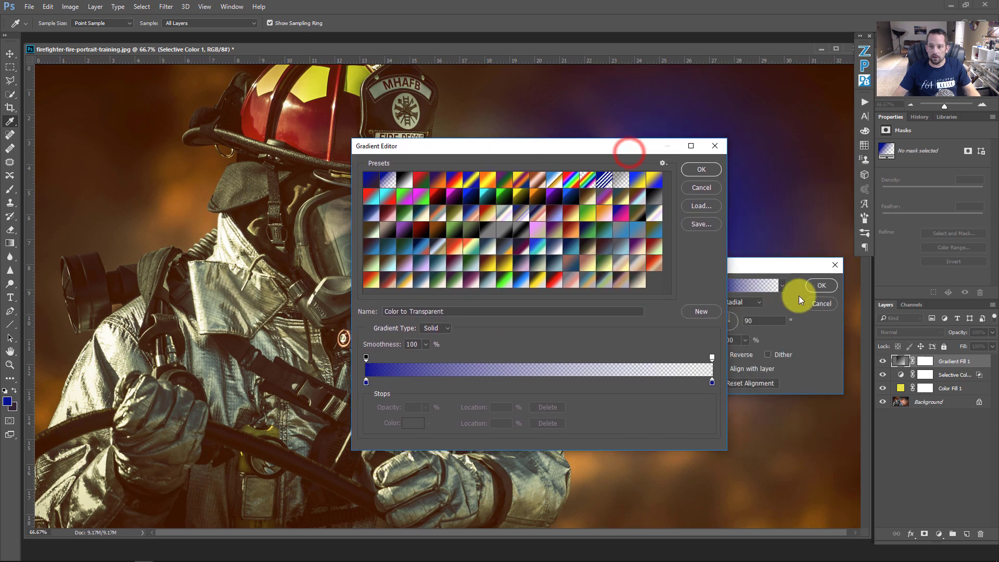
left_click(366, 383)
left_click(411, 422)
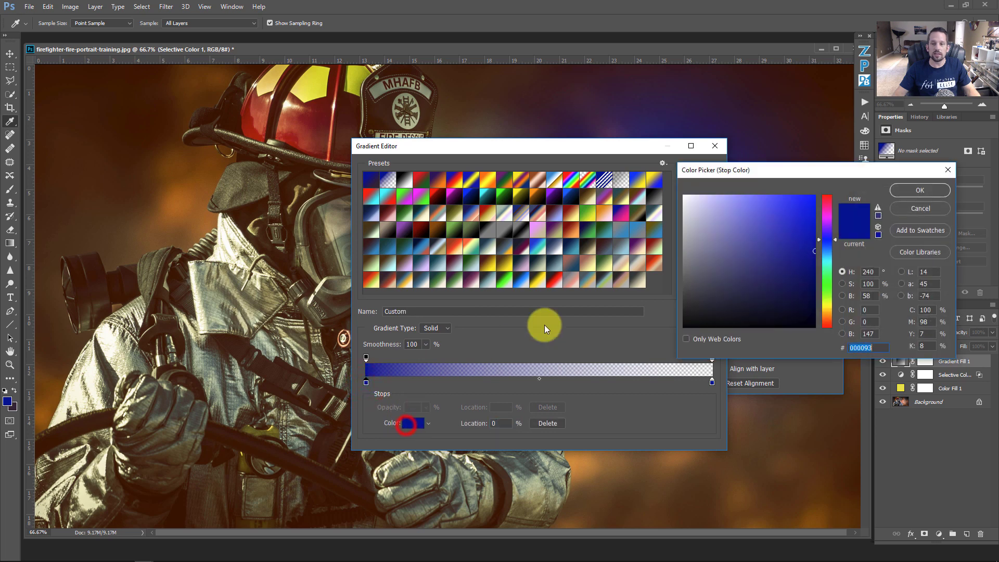
left_click_drag(826, 283, 825, 312)
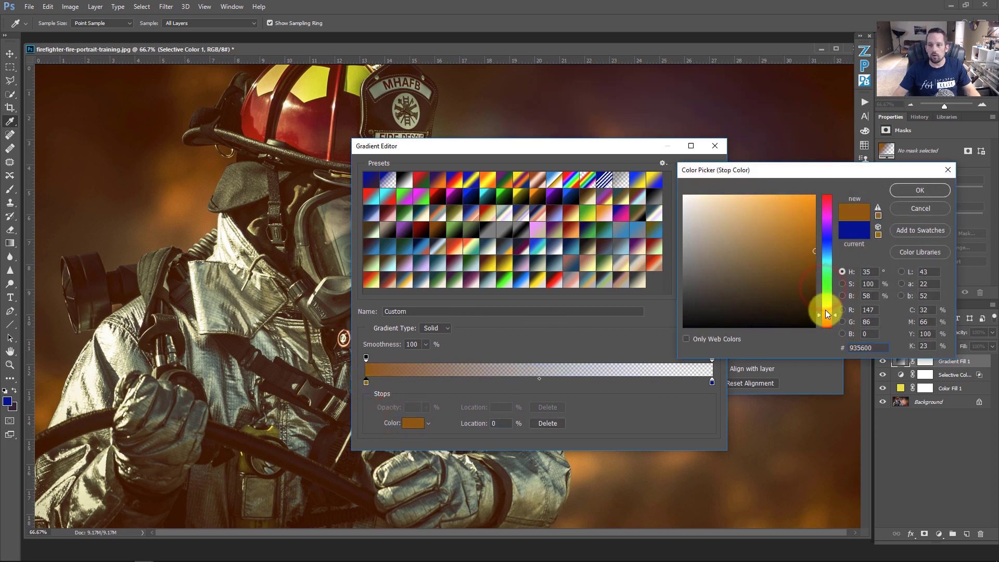
left_click_drag(803, 256, 820, 174)
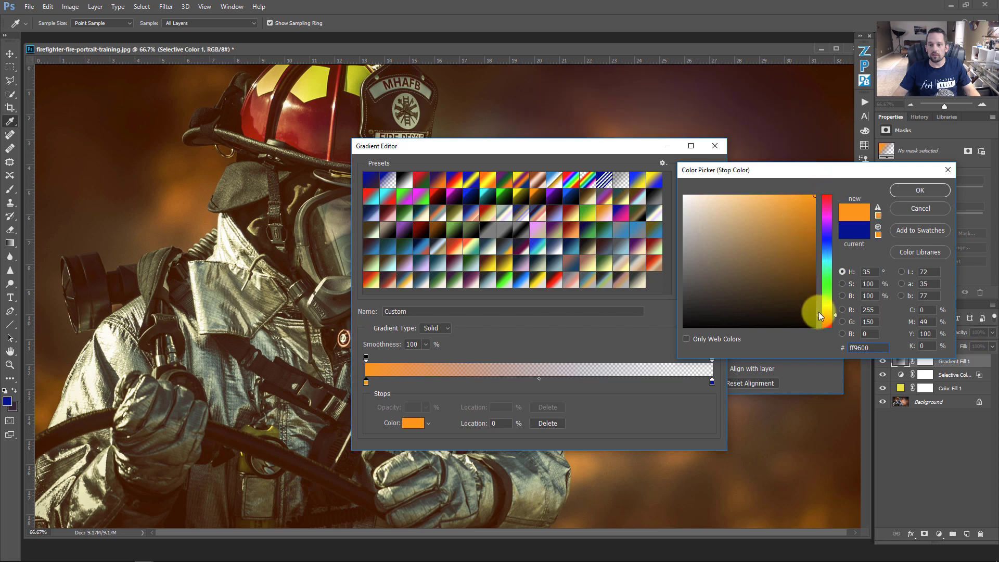
left_click(918, 190)
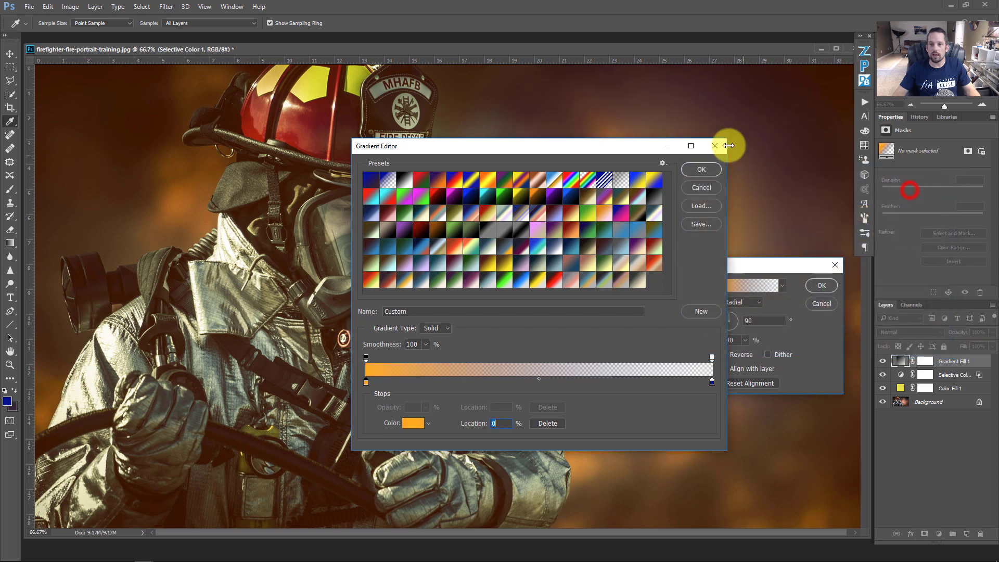
left_click(700, 169)
Scale the radial gradient to 210% and reposition its glow over the upper background beside the firefighter
left_click_drag(732, 270, 731, 299)
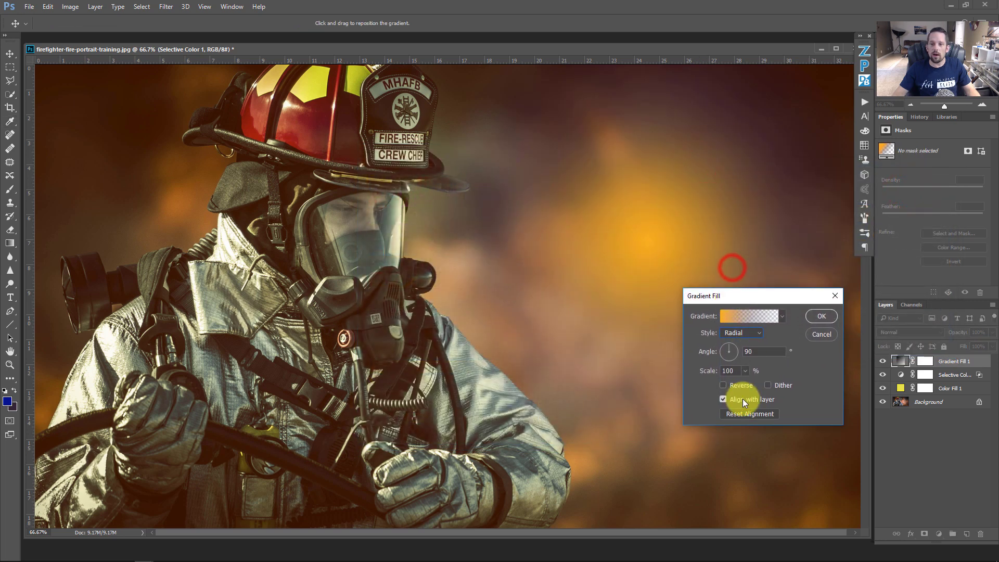
left_click_drag(658, 232, 666, 192)
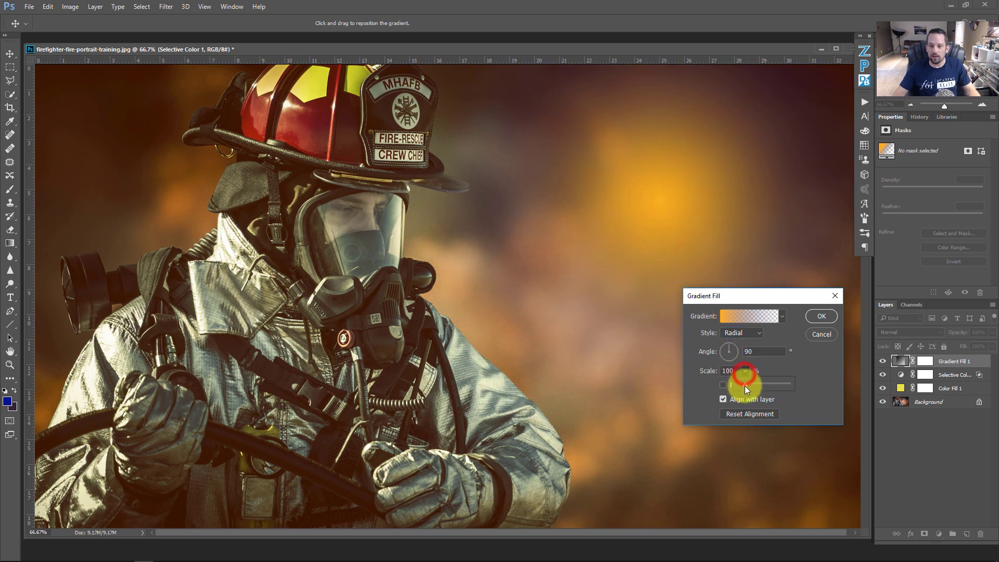
left_click_drag(751, 385, 752, 385)
left_click_drag(751, 385, 750, 385)
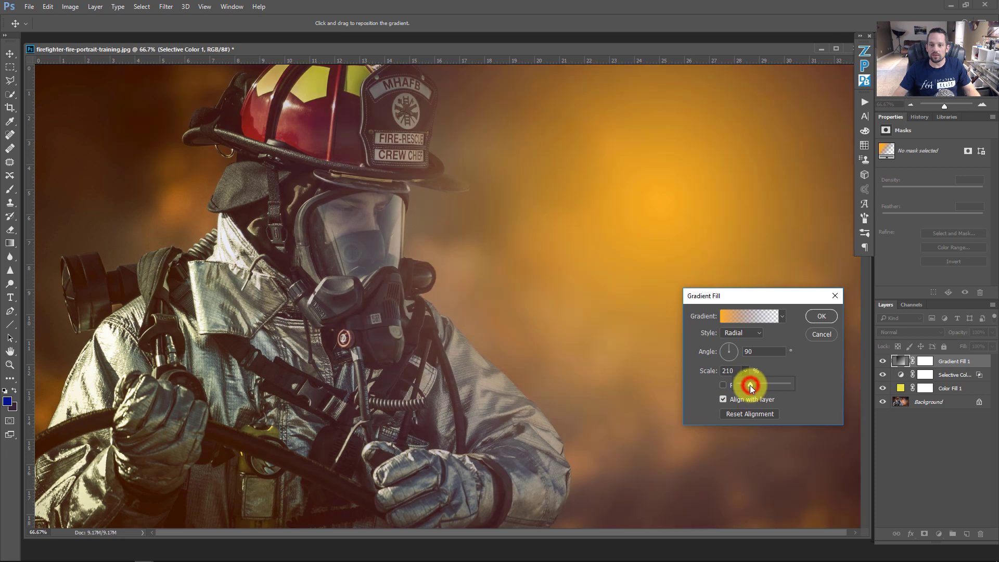
left_click(648, 208)
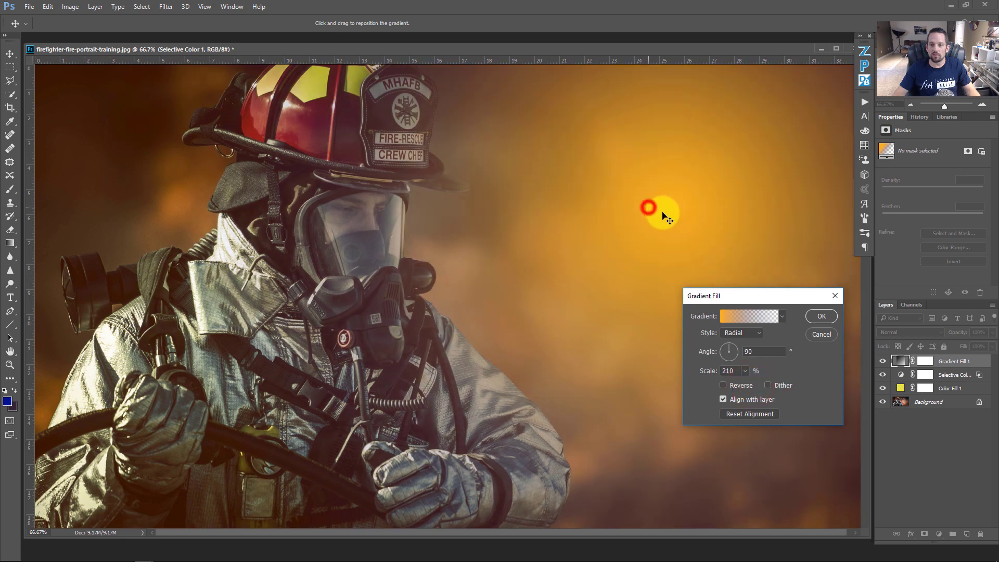
left_click(823, 314)
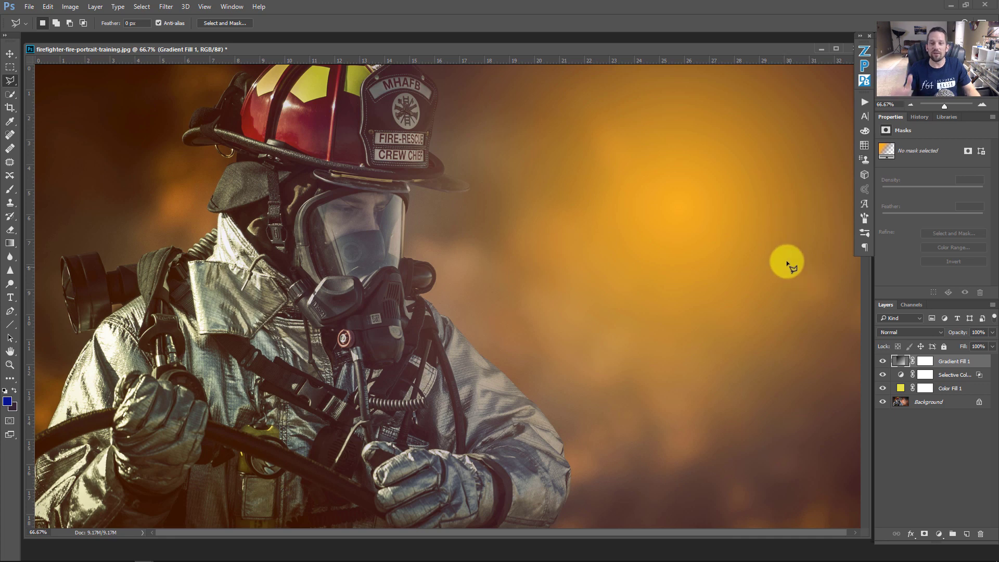
Set the gradient fill layer's blend mode to Soft Light and compare the image with and without the glow
left_click(882, 332)
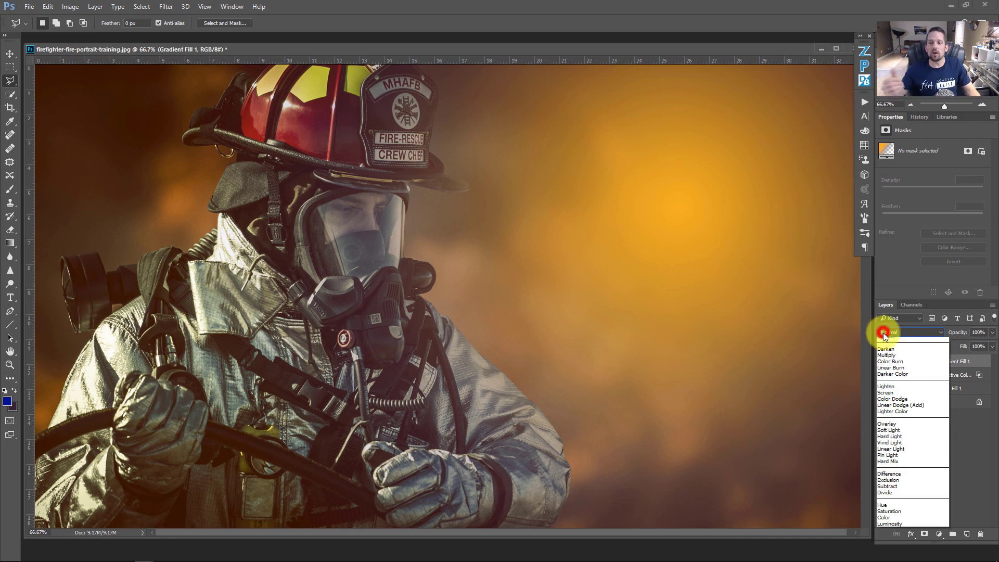
left_click(887, 441)
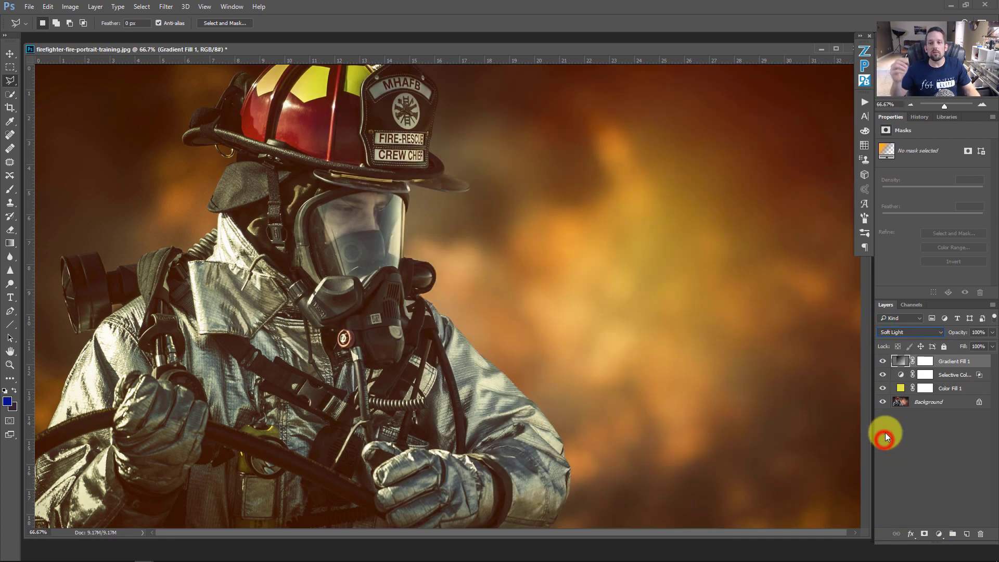
left_click(882, 361)
left_click(882, 362)
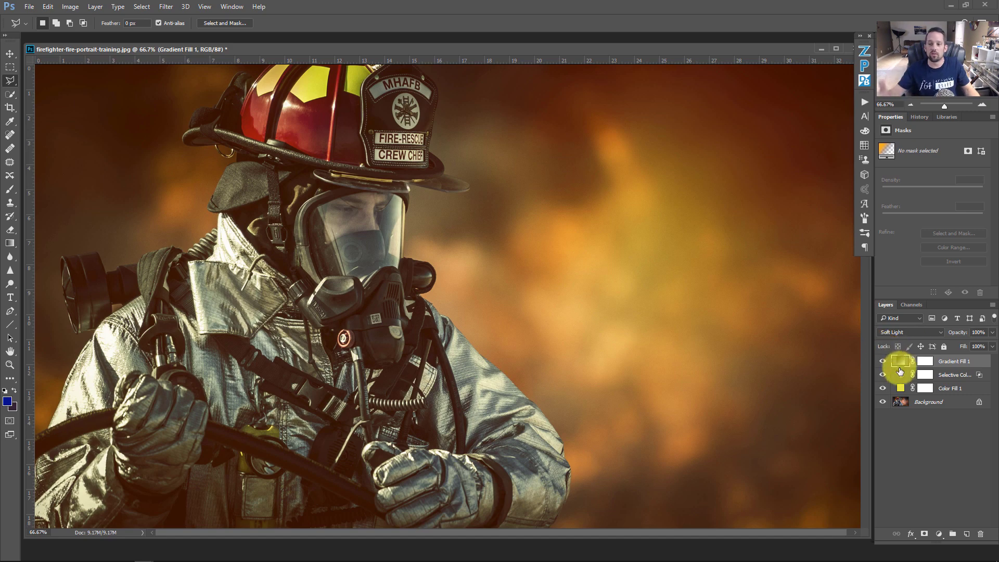
left_click(883, 362)
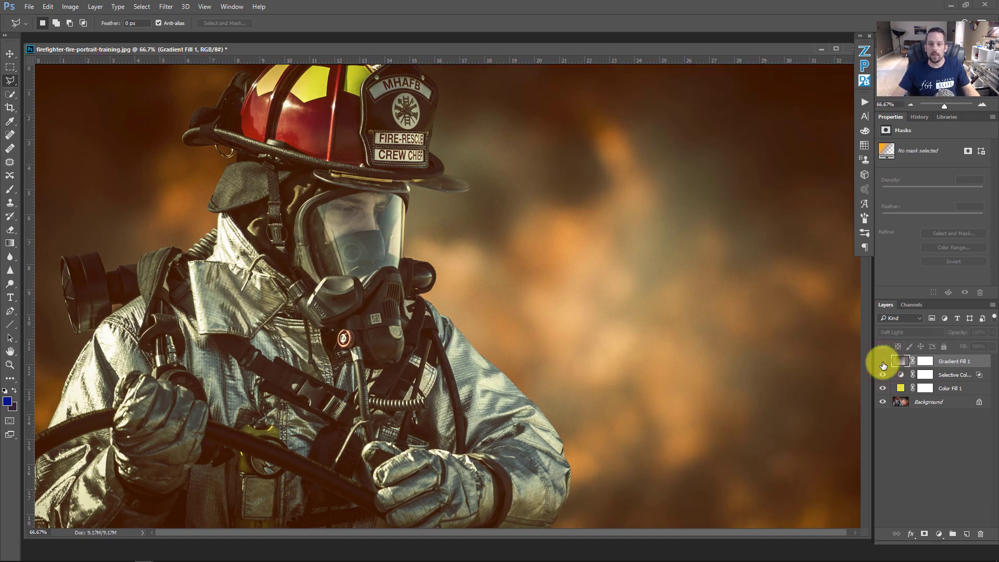
left_click(883, 362)
left_click(899, 359)
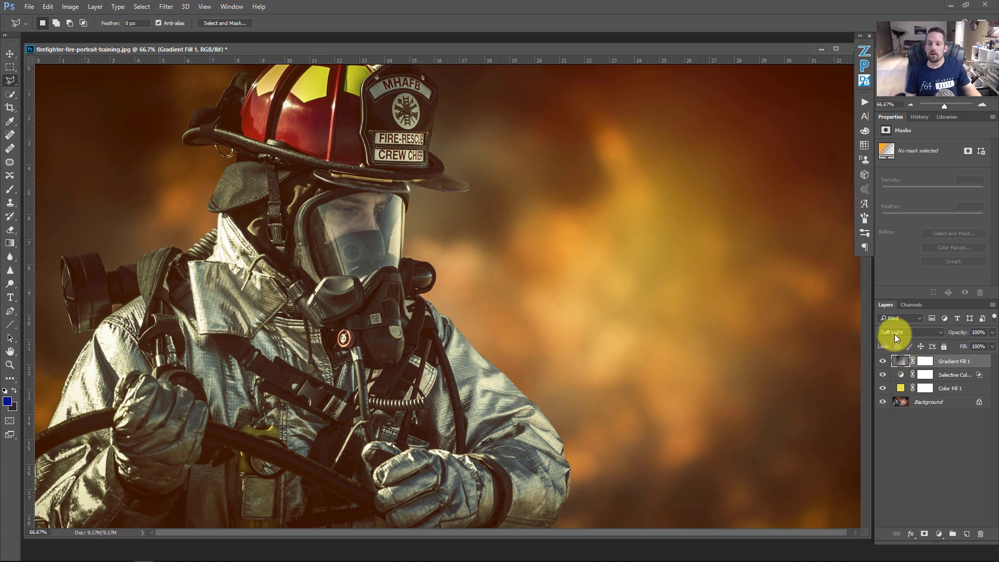
Add a Gradient Map adjustment layer above the gradient fill and set its blend mode to Color
left_click(939, 531)
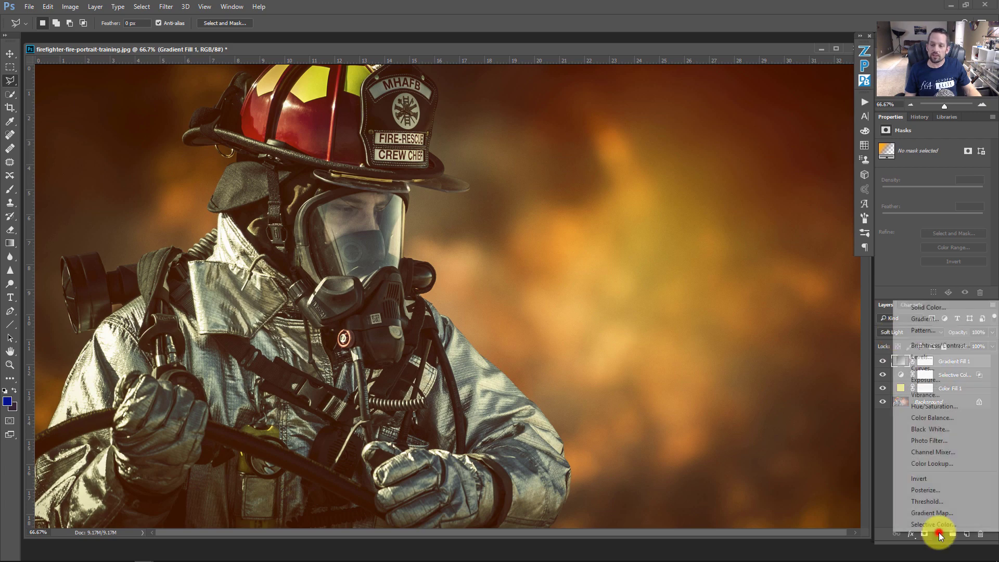
left_click(910, 510)
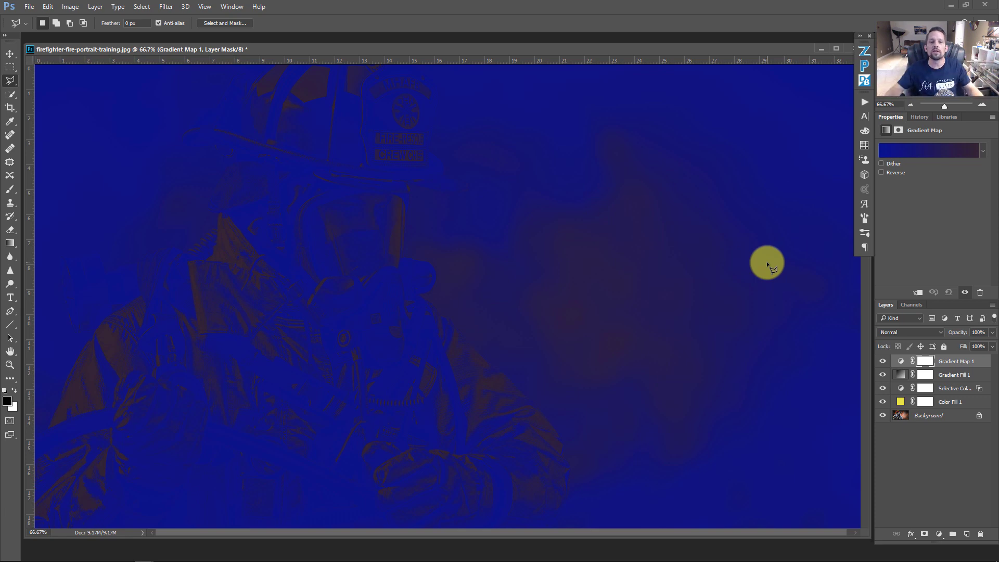
left_click(894, 332)
left_click(881, 528)
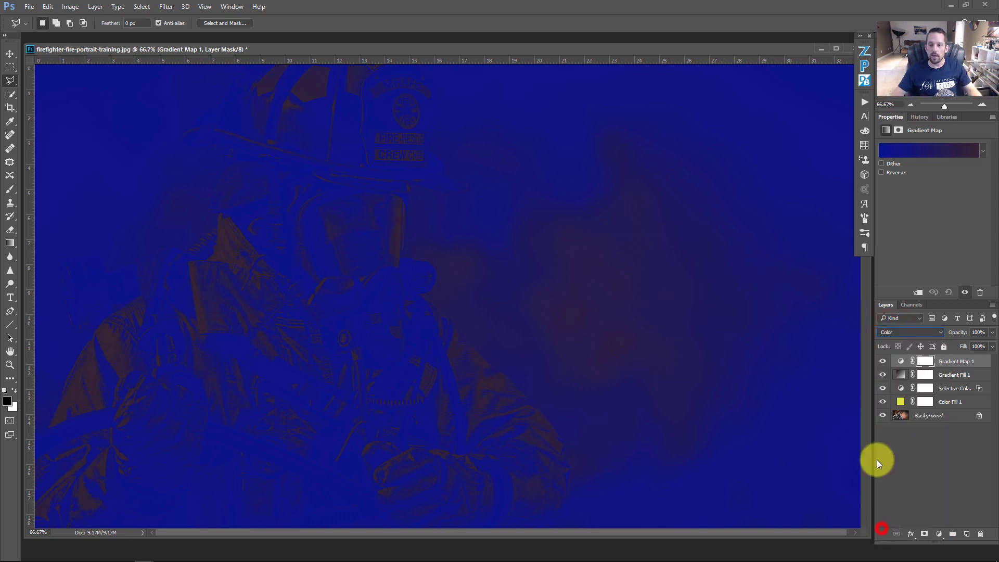
Apply the Strawberry Banana preset to the gradient map, with dark red 830303 and pale yellow fffe8e as its end stops
left_click(932, 152)
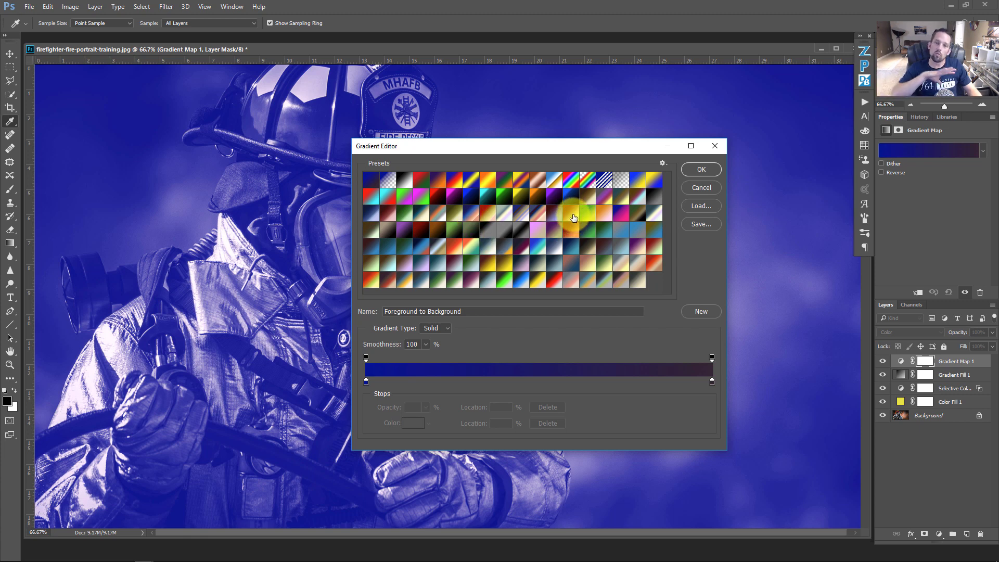
left_click(574, 217)
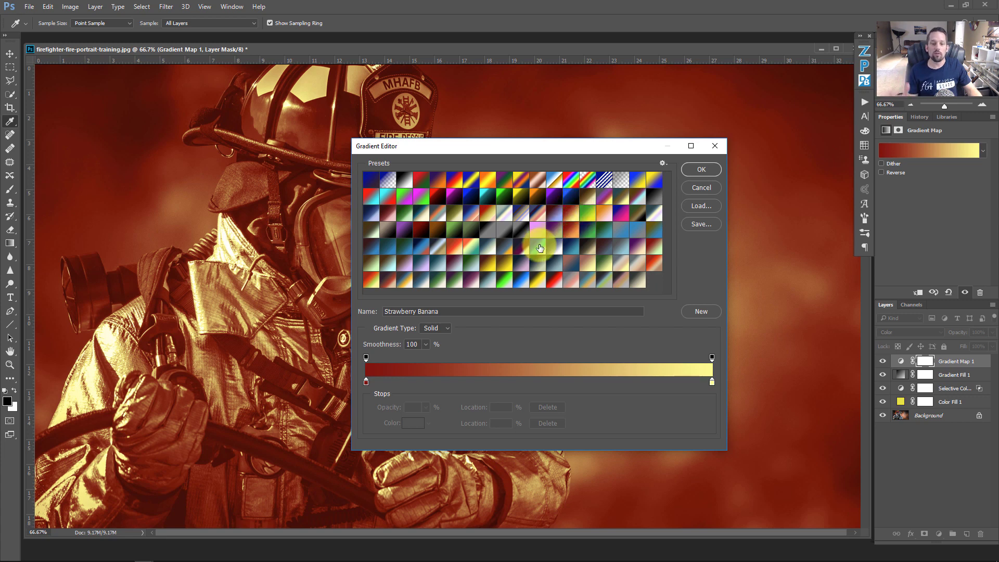
left_click(366, 383)
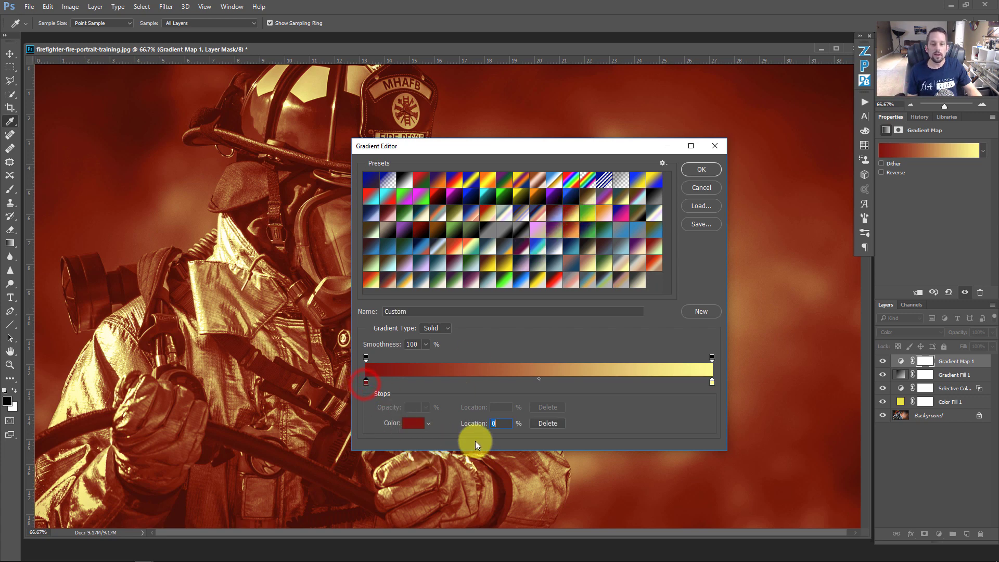
left_click(411, 422)
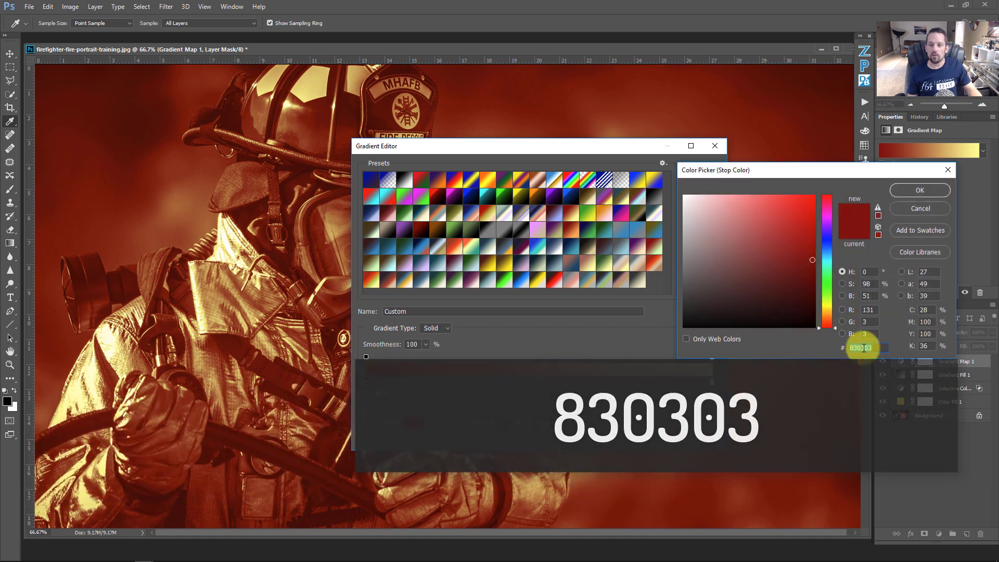
left_click(932, 192)
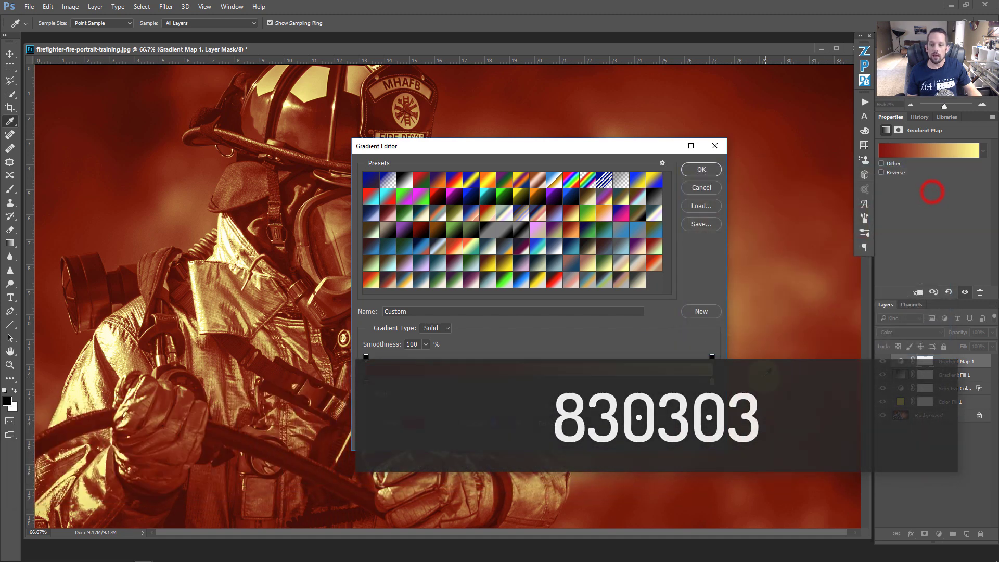
left_click(712, 383)
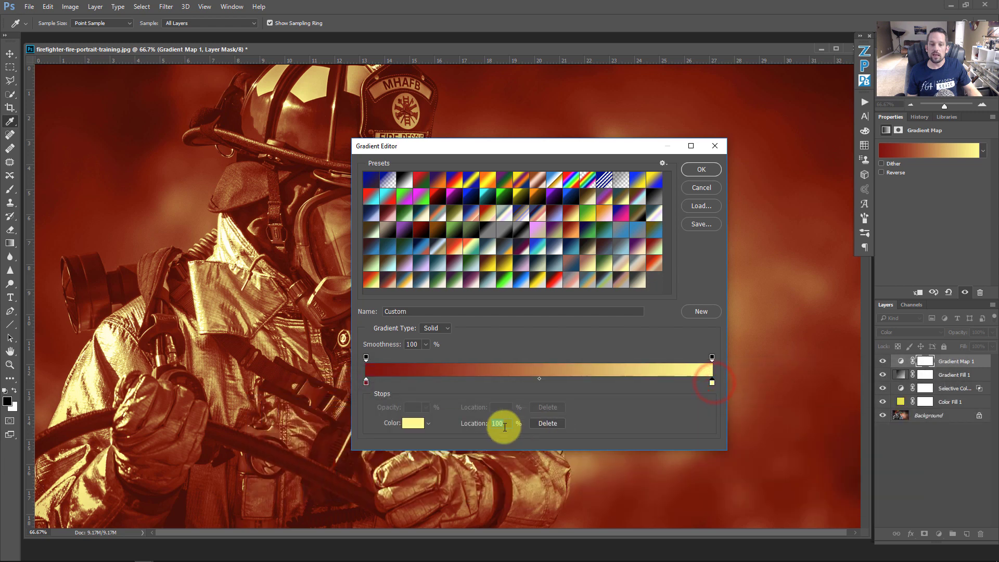
left_click(412, 423)
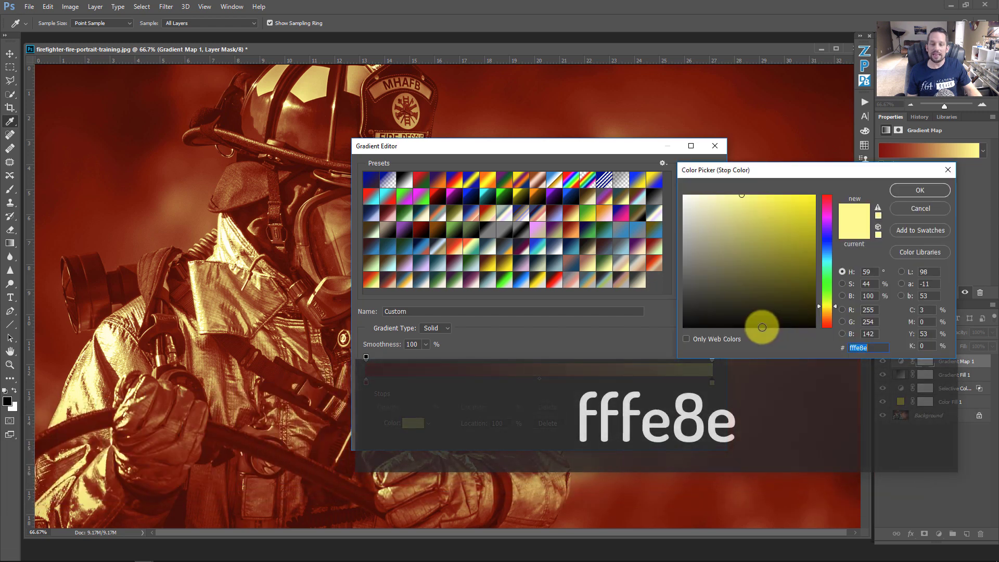
left_click(921, 191)
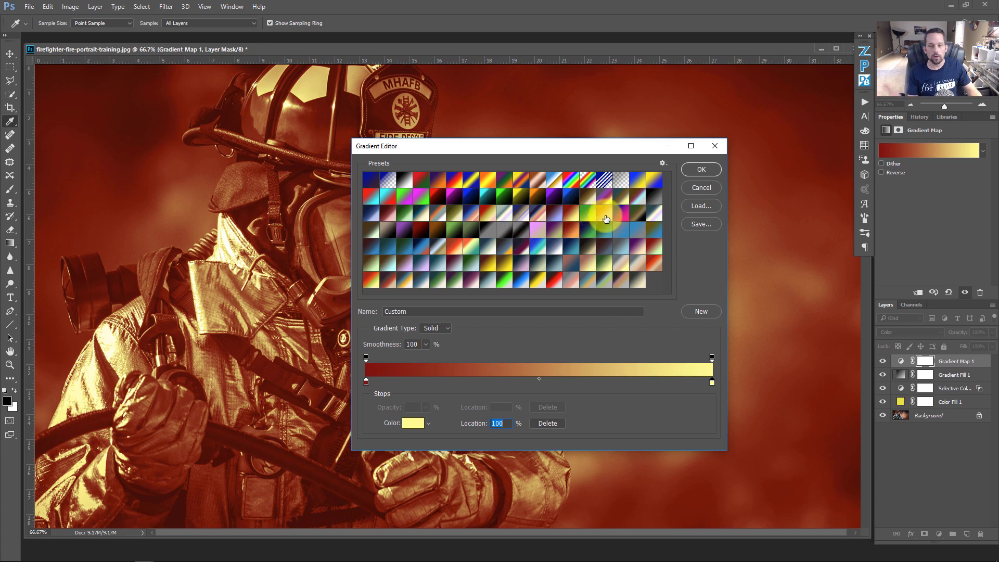
left_click(699, 169)
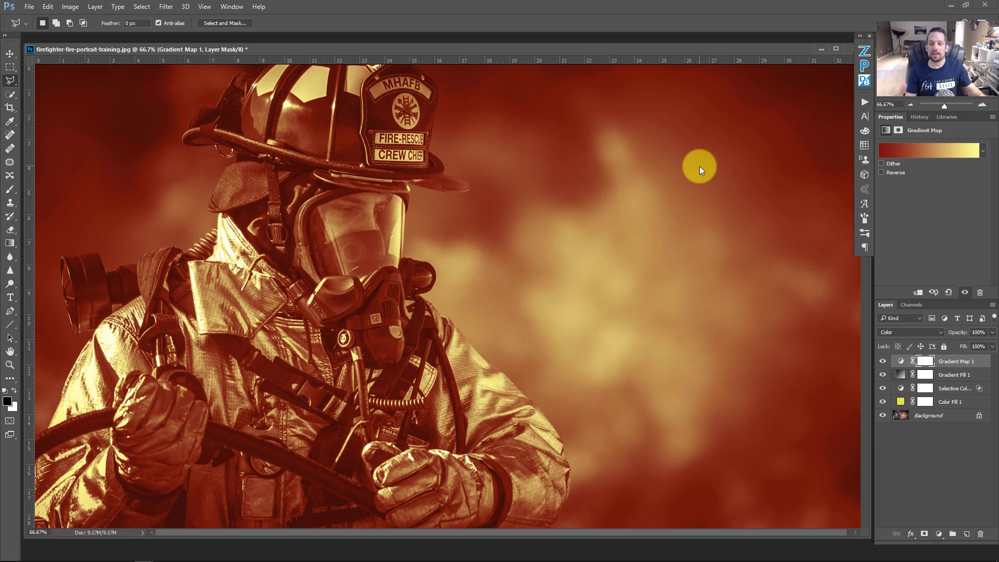
Compare the image with and without the Gradient Map, Gradient Fill and Selective Color layers by toggling each one's visibility
left_click(883, 362)
left_click(882, 362)
left_click(883, 370)
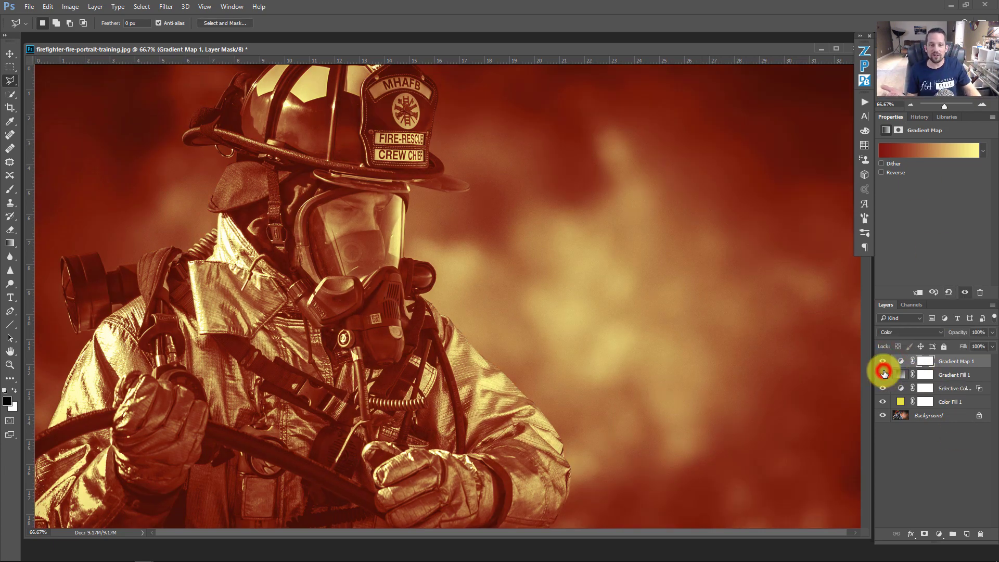
left_click(883, 370)
left_click(883, 388)
left_click(882, 389)
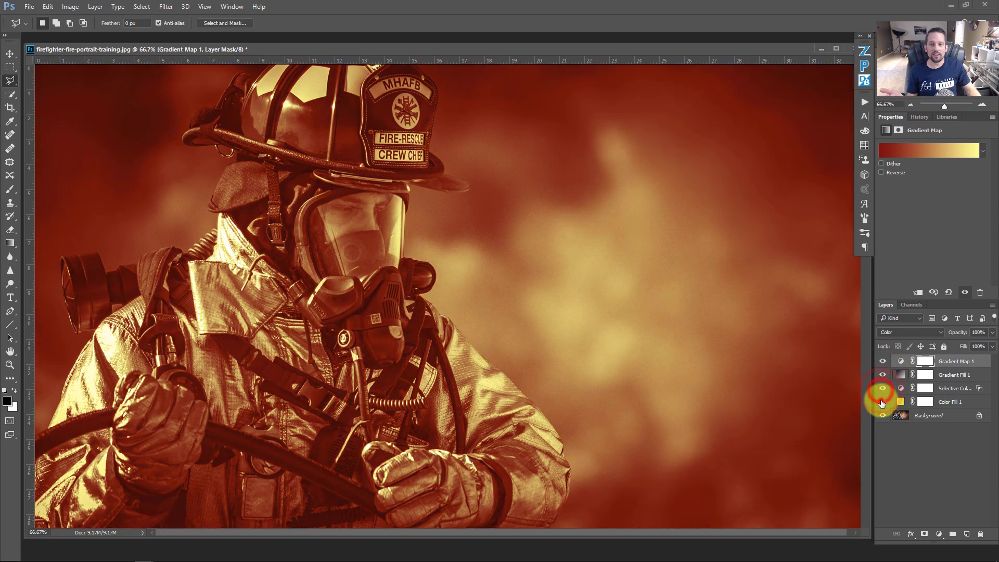
Lower the Gradient Map layer's opacity to 36% and compare the image with and without it
left_click(901, 361)
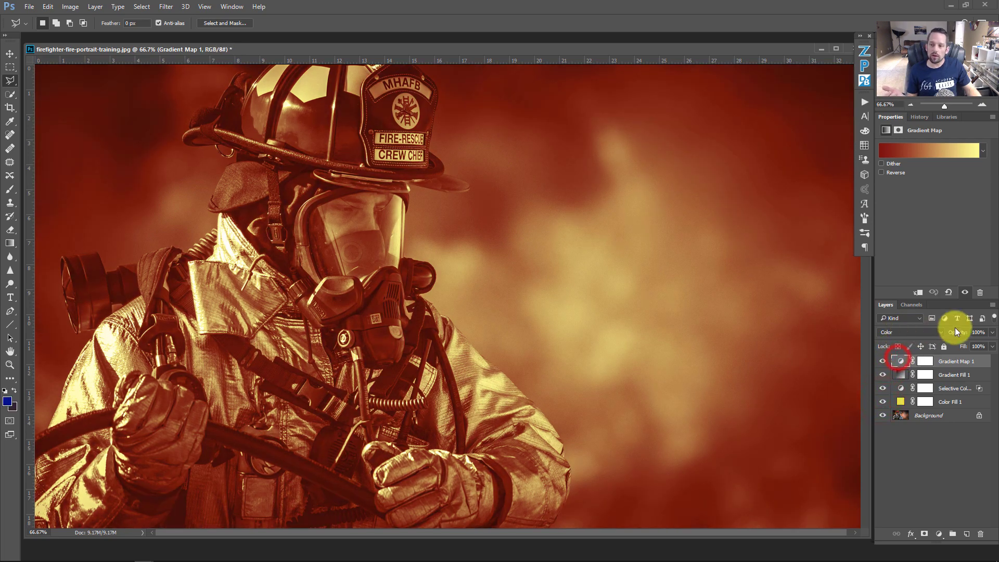
left_click(992, 333)
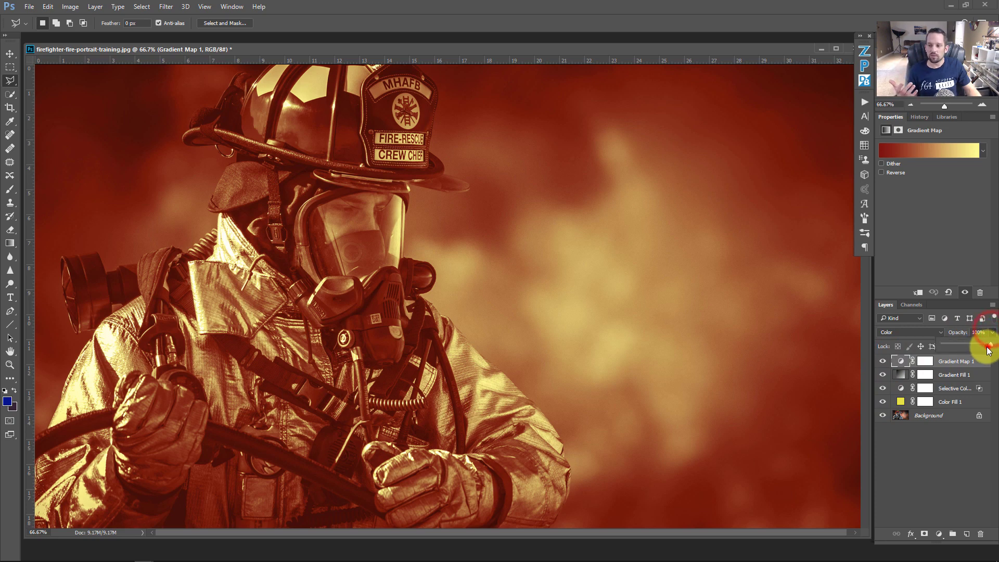
left_click_drag(988, 344, 975, 346)
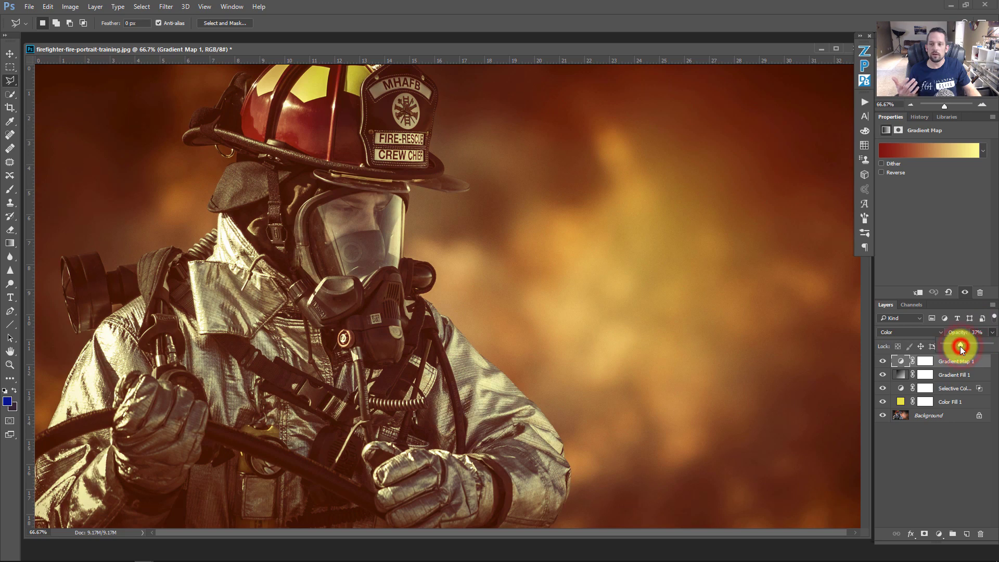
left_click(883, 360)
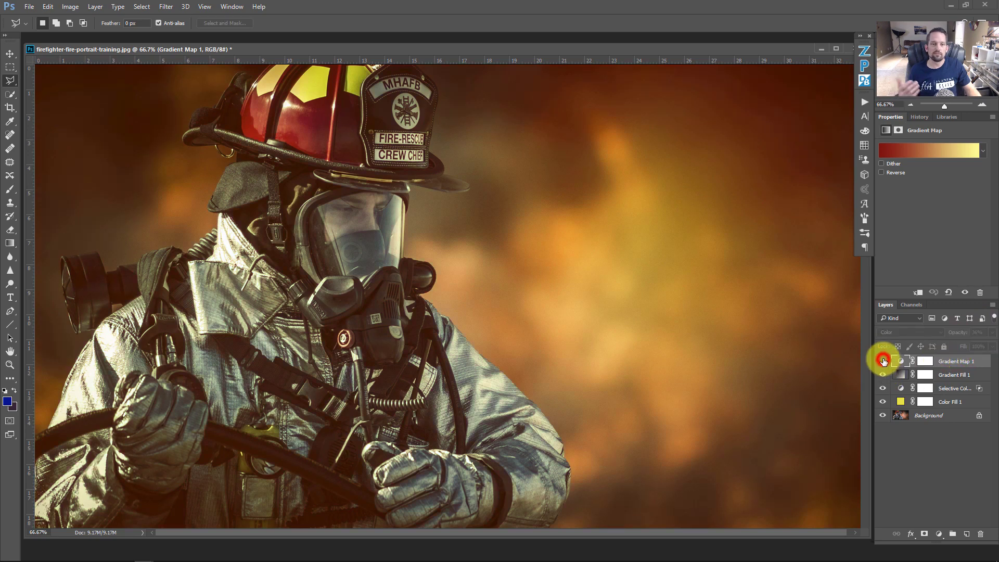
left_click(883, 360)
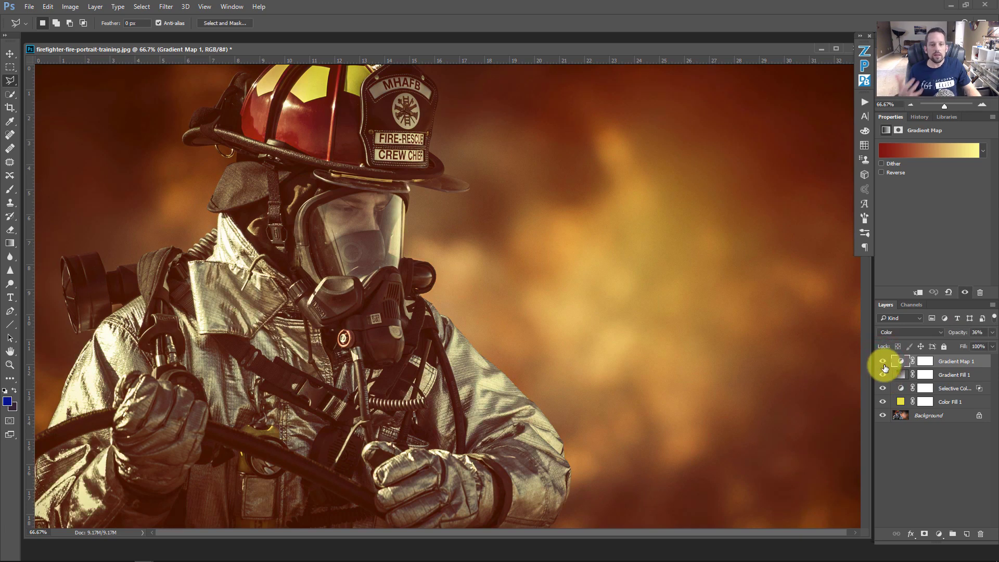
mouse_move(882, 361)
left_mouse_down()
mouse_move(881, 401)
mouse_move(882, 360)
left_mouse_up()
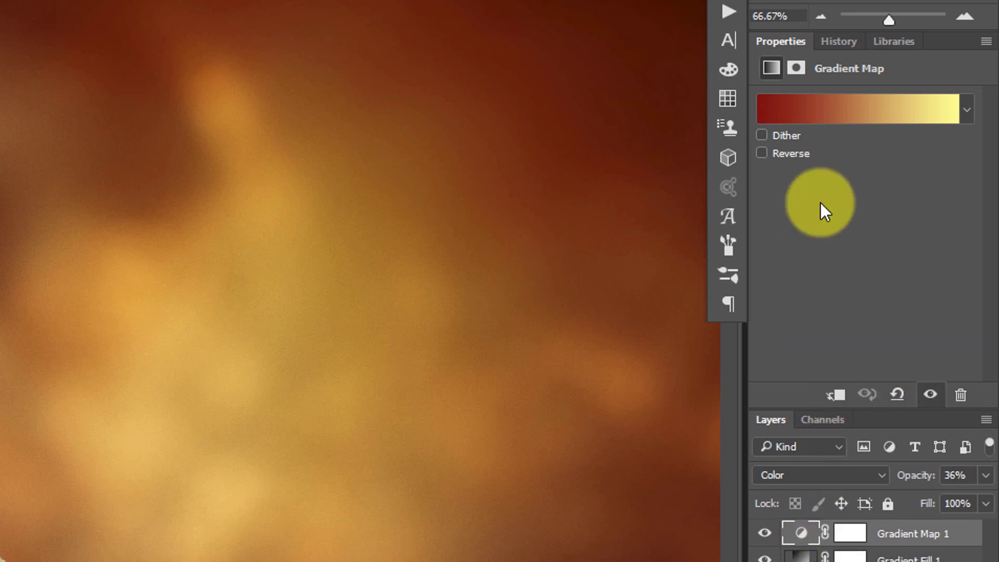
Create a new document from the current history state and arrange its window over the original firefighter image
left_click(835, 41)
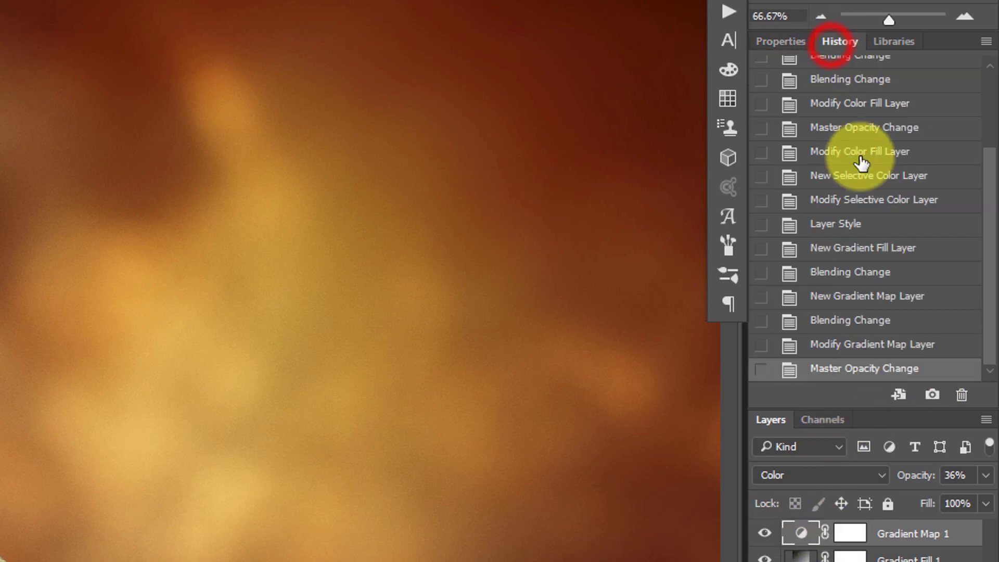
left_click(899, 398)
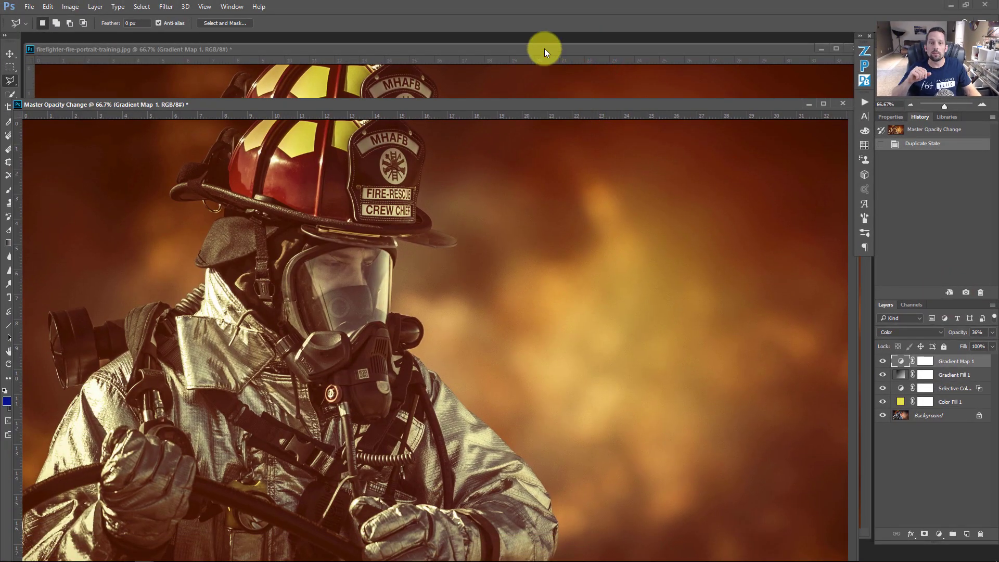
left_click_drag(544, 48, 535, 44)
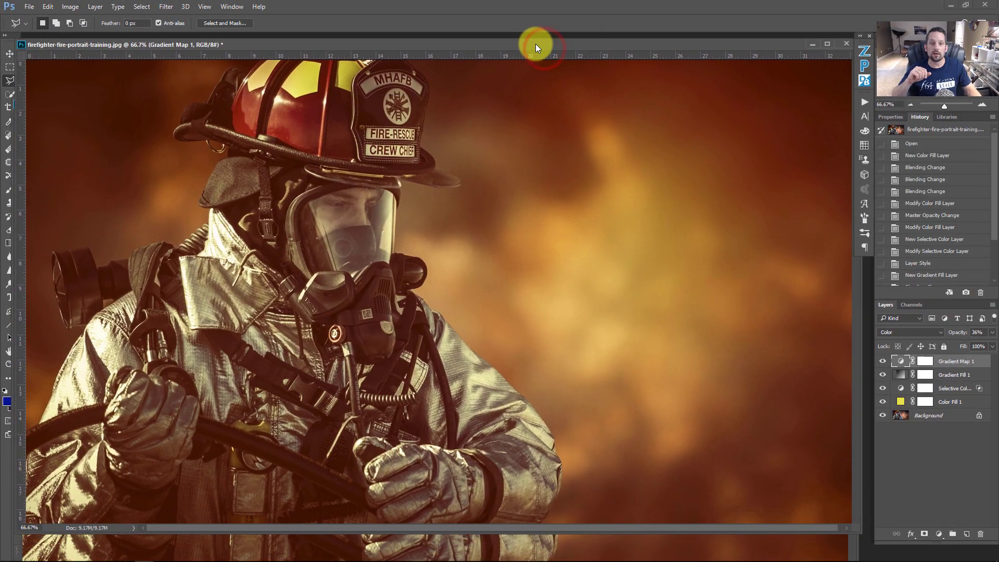
left_click(642, 550)
left_click_drag(533, 103, 544, 62)
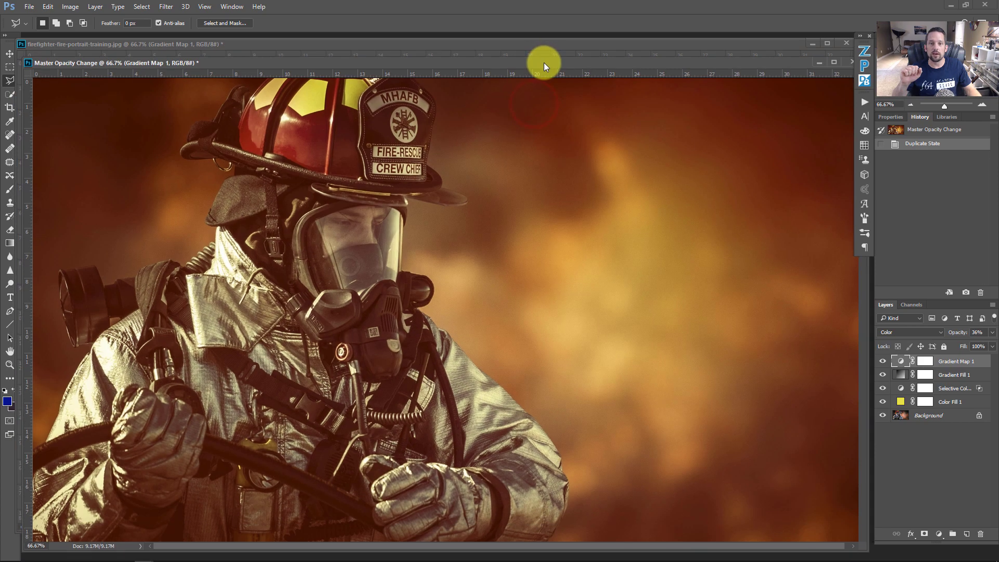
Change the duplicate document's gradient map to the dark navy to teal blue preset
double_click(901, 363)
left_click(923, 152)
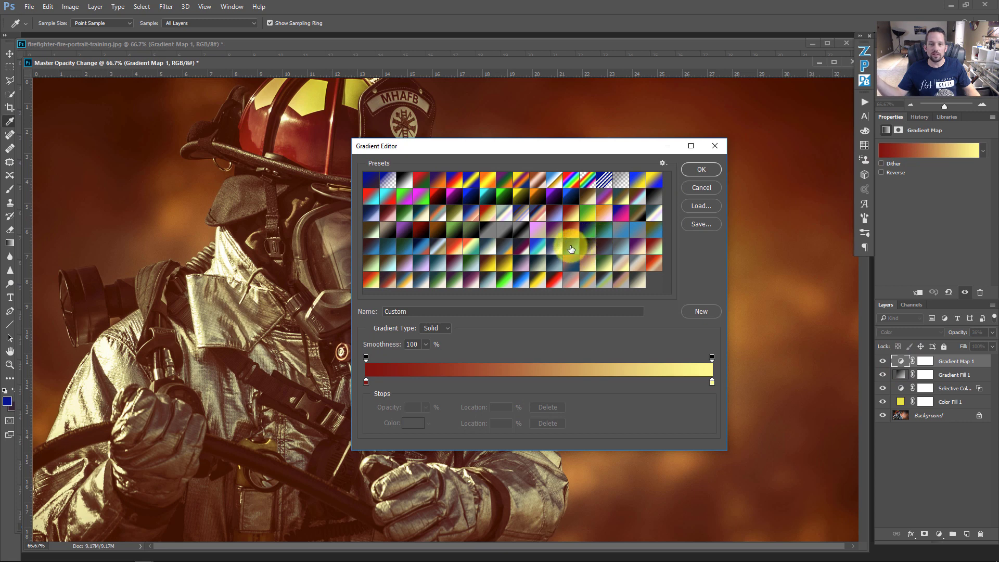
left_click(566, 244)
key("l")
left_click(705, 172)
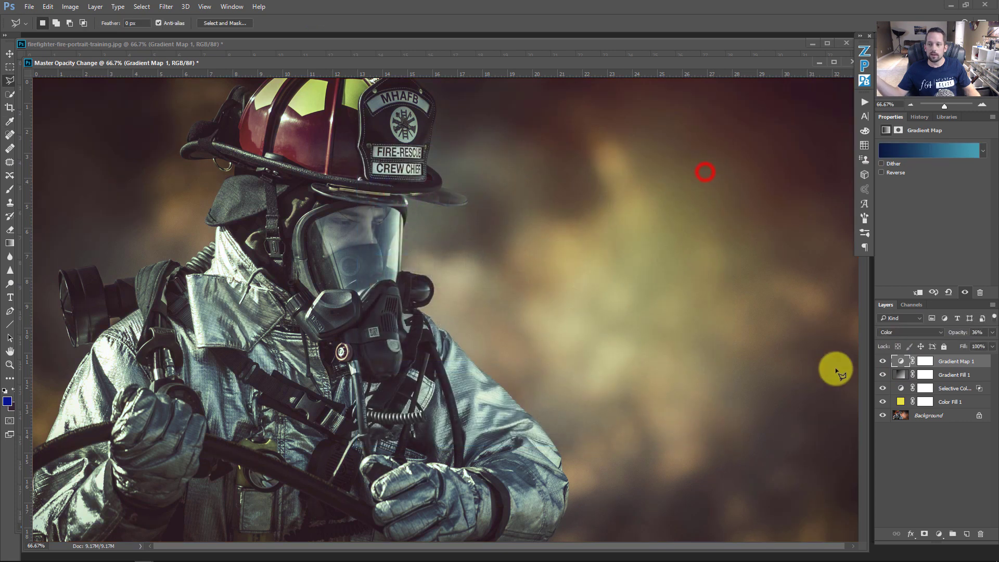
Recolor the starting stop of the duplicate's radial gradient fill from orange to a saturated bright blue
double_click(900, 375)
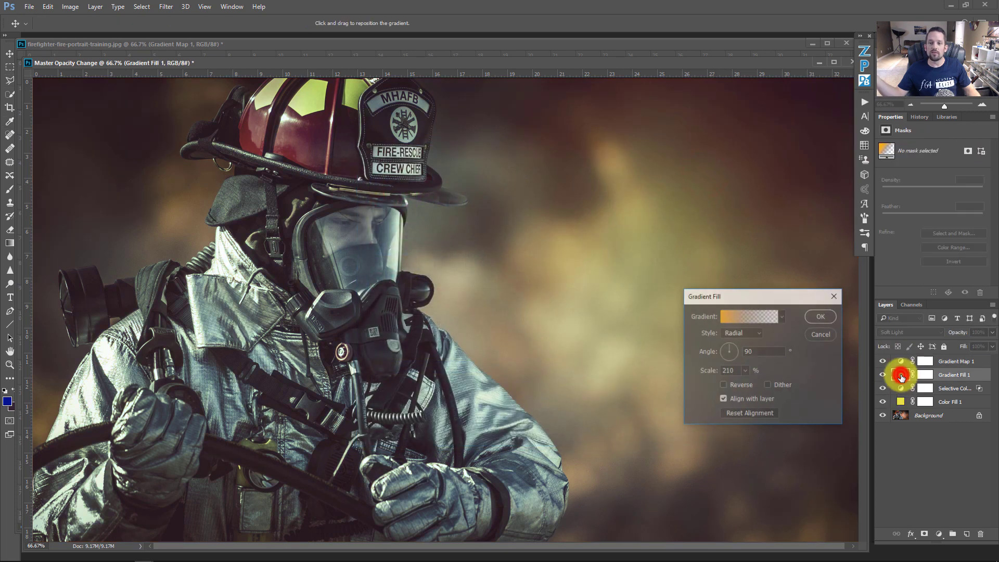
left_click(724, 319)
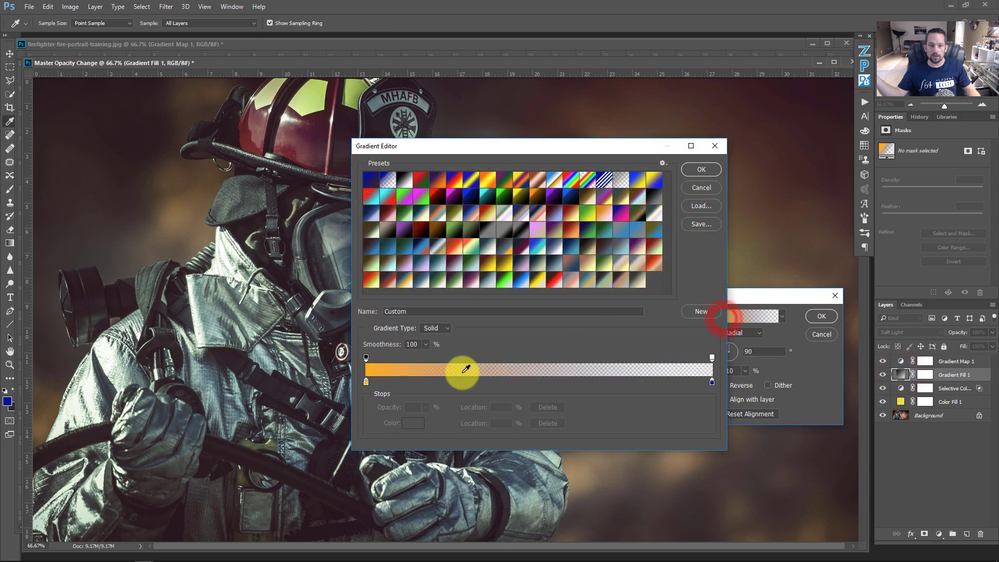
left_click(366, 383)
left_click(413, 423)
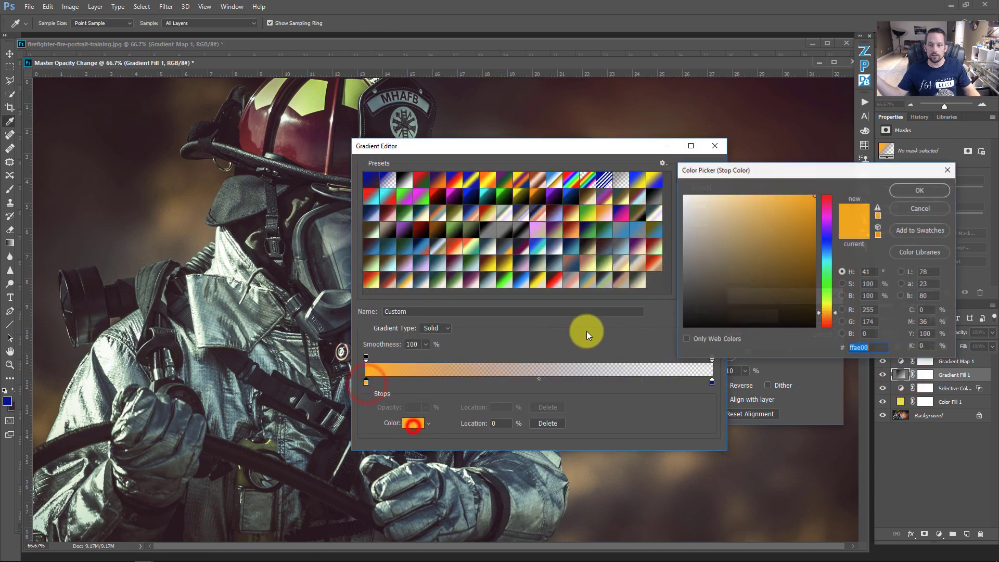
left_click(832, 239)
left_click(920, 190)
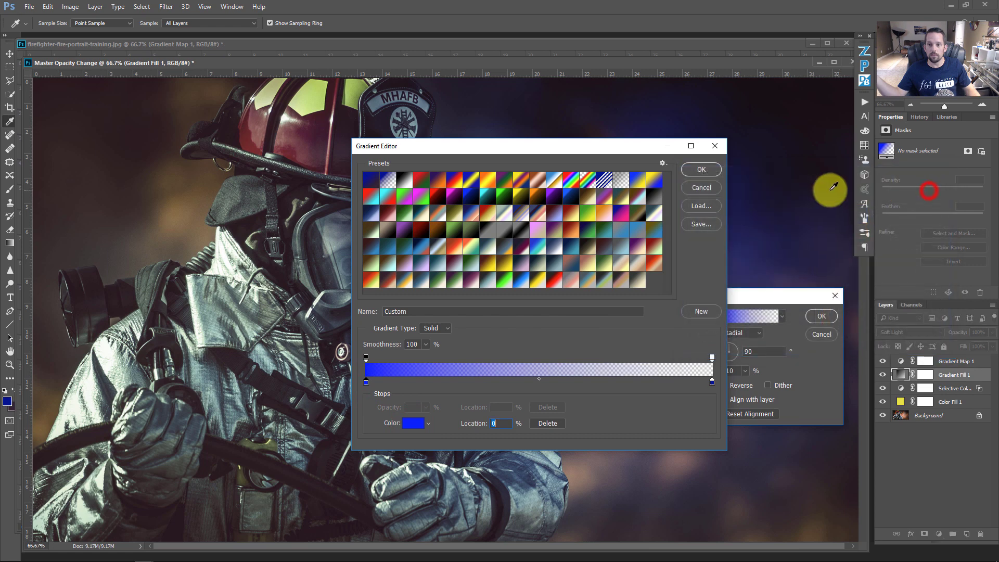
left_click(706, 175)
left_click(821, 315)
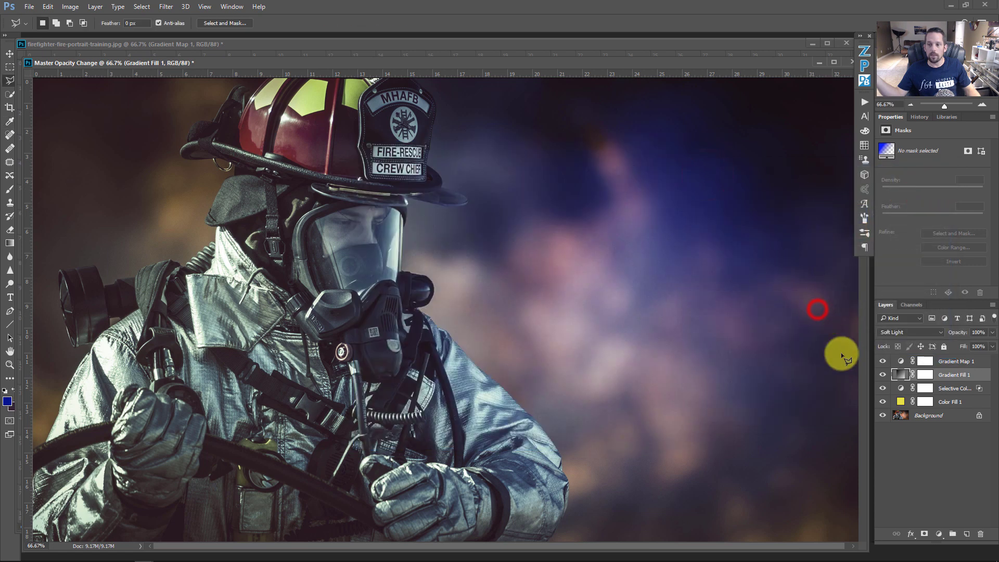
Adjust the Blacks in the duplicate's Selective Color layer to Cyan +4, Magenta -7 and Yellow -16
left_click(901, 388)
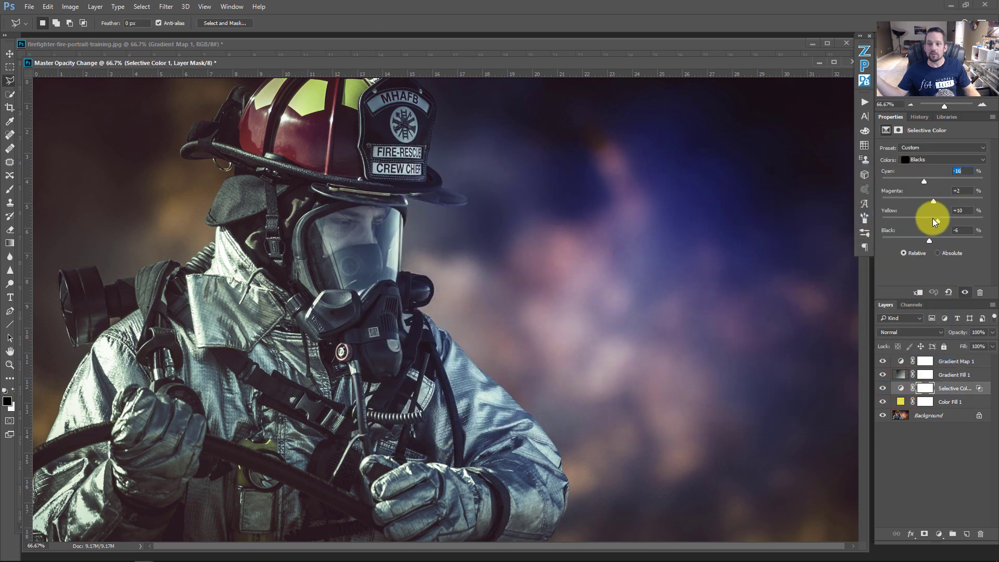
left_click_drag(926, 221, 925, 220)
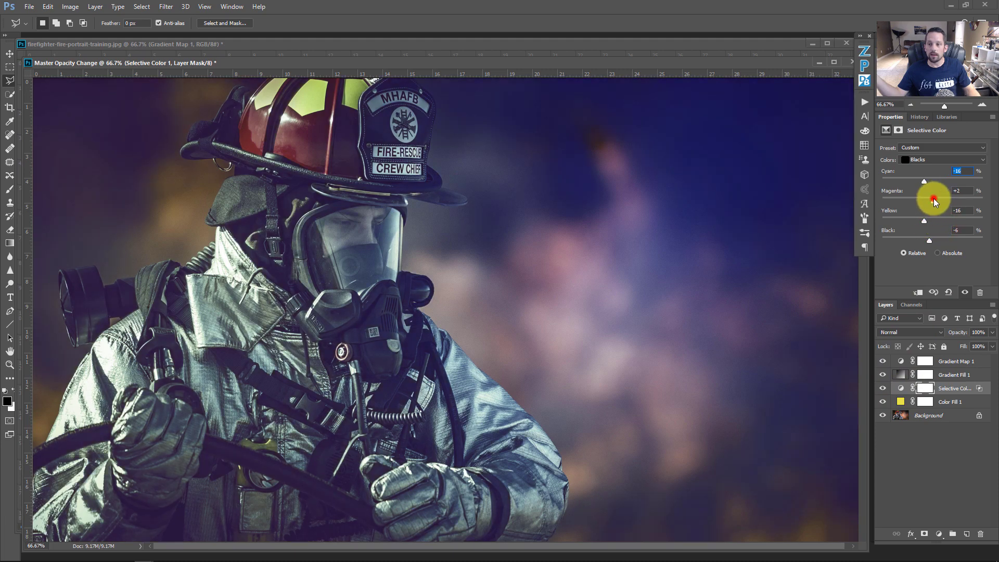
mouse_move(929, 200)
left_mouse_down()
mouse_move(926, 181)
mouse_move(934, 182)
left_mouse_up()
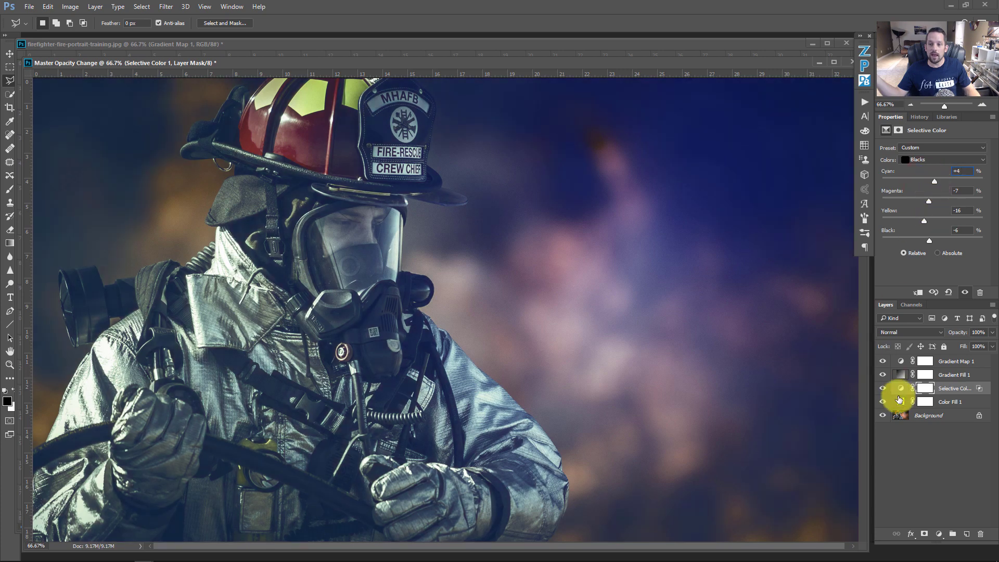
Change the duplicate's solid color fill to blue-violet 4e3ee8 and bring the original warm version forward for comparison
double_click(900, 401)
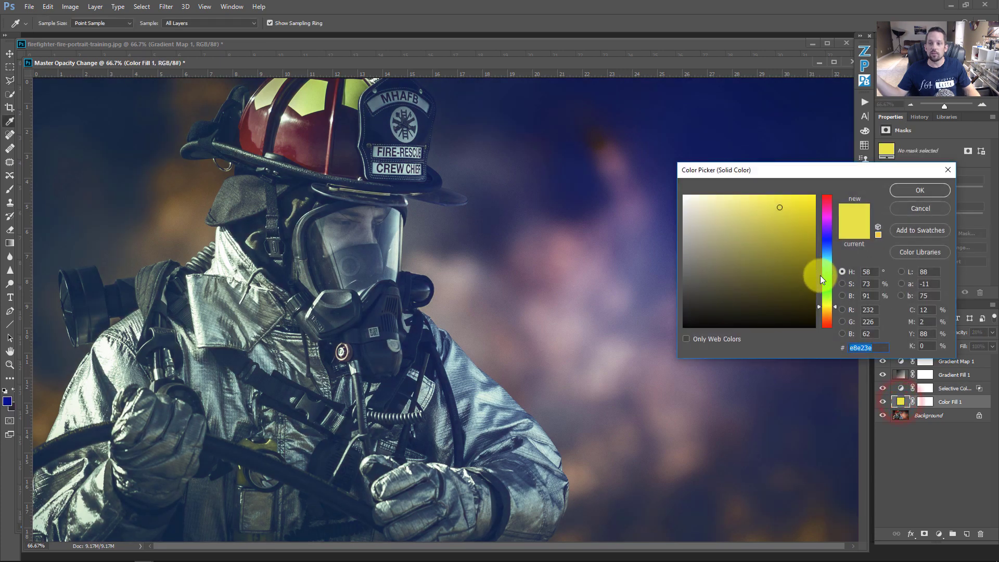
left_click_drag(828, 285, 829, 237)
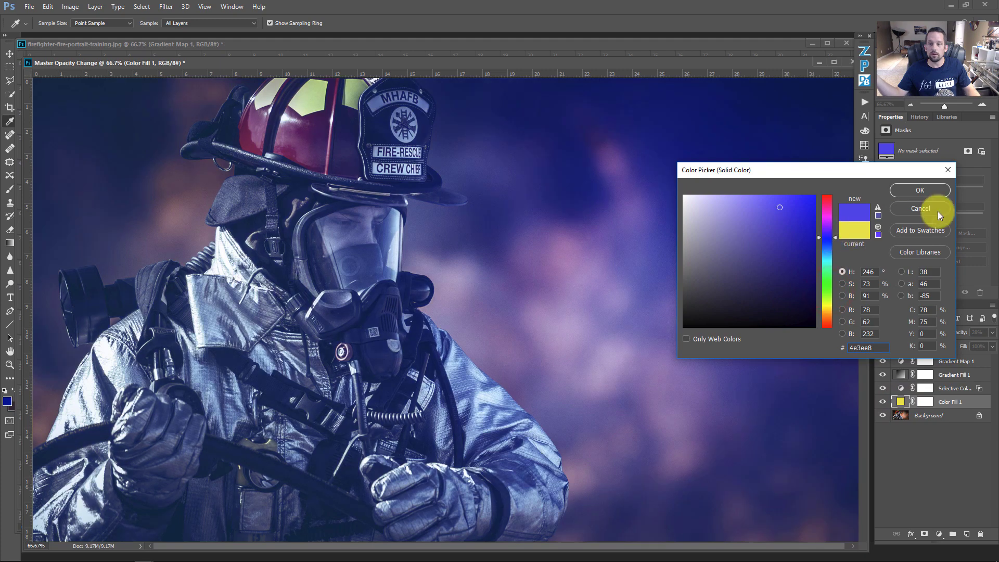
left_click(929, 193)
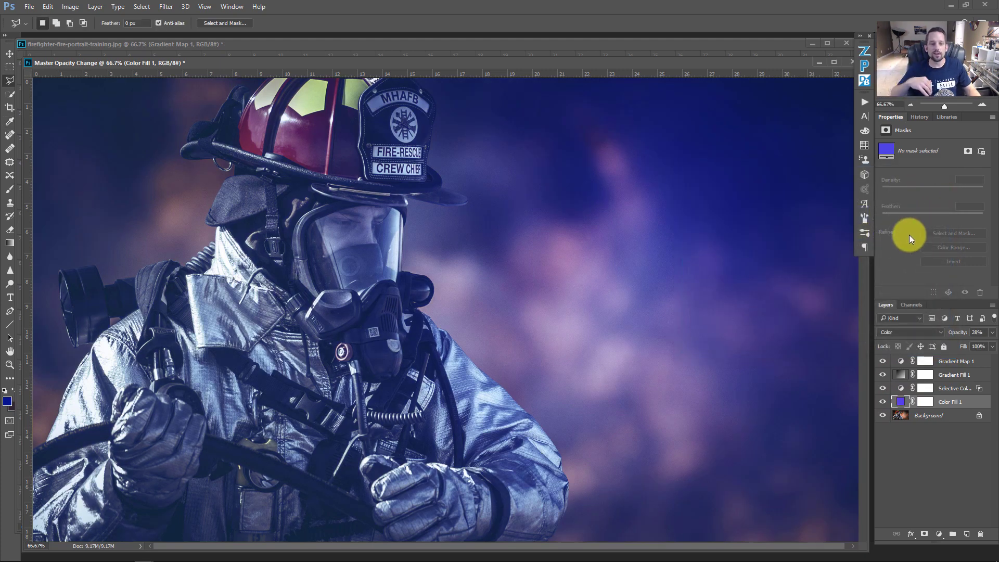
left_click(539, 48)
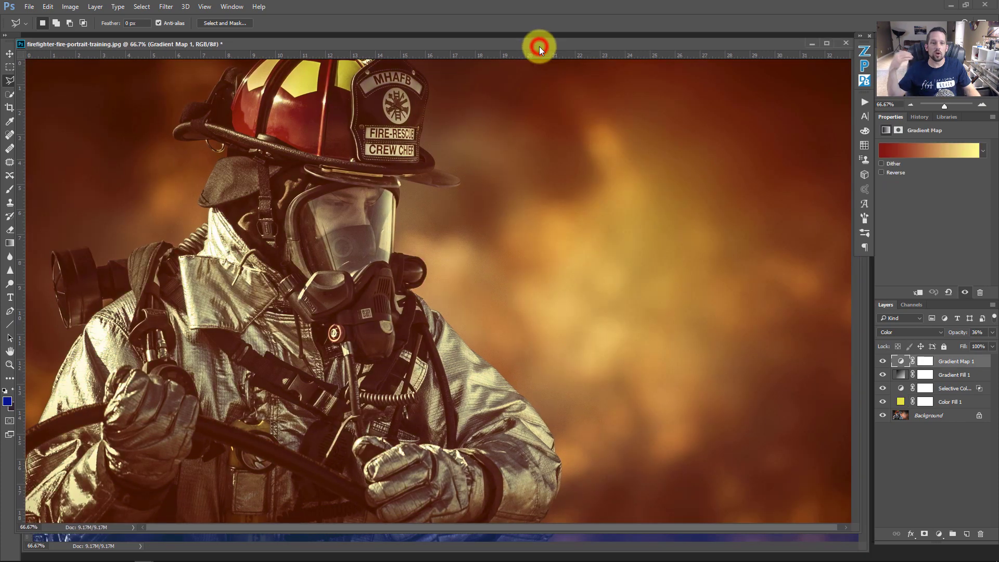
Switch between the warm original and the blue duplicate document to compare the two color grades
left_click_drag(539, 46, 543, 50)
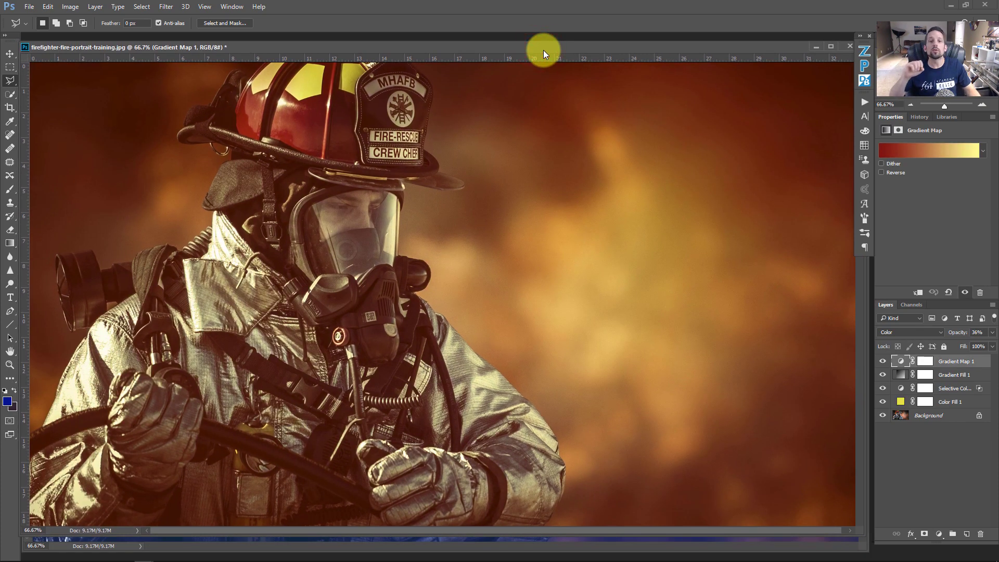
left_click_drag(543, 50, 539, 49)
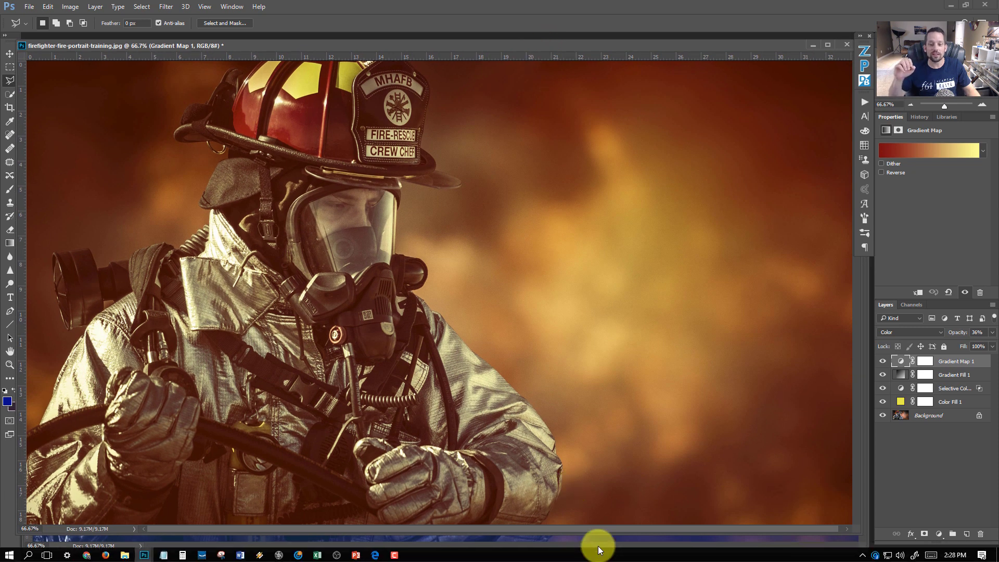
left_click(597, 545)
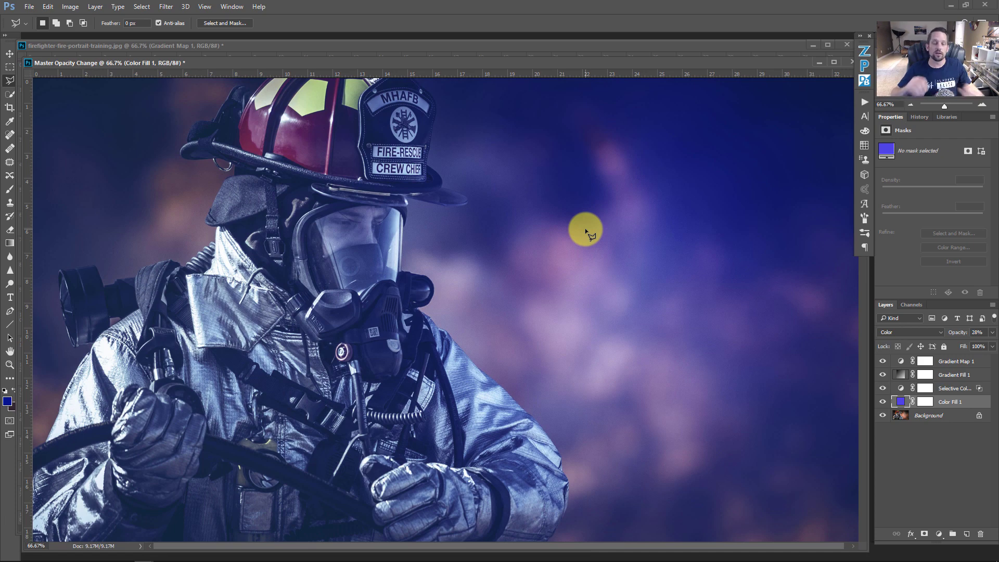
left_click(485, 43)
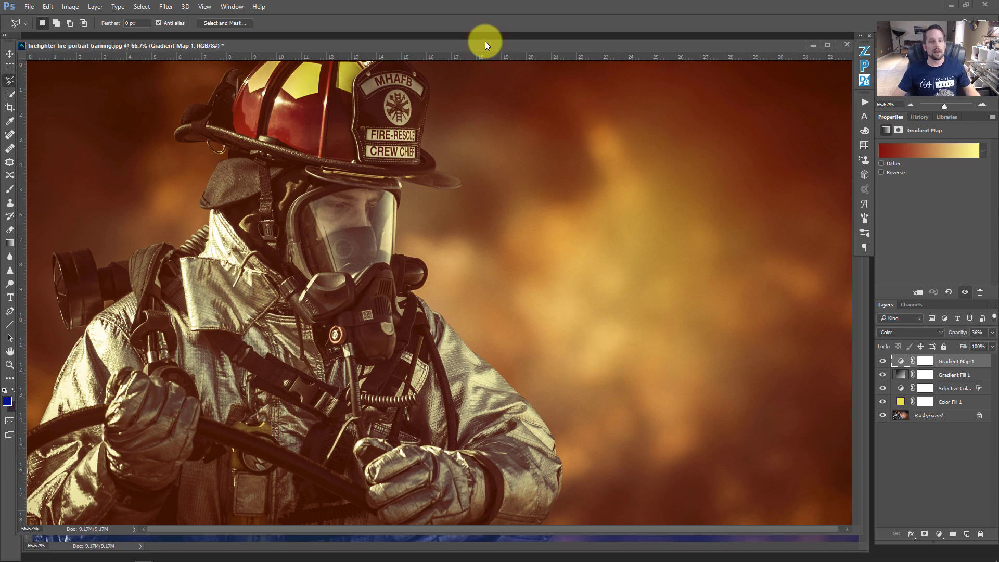
Duplicate the Background layer in the warm original document, below the color grading layers
left_click(911, 412)
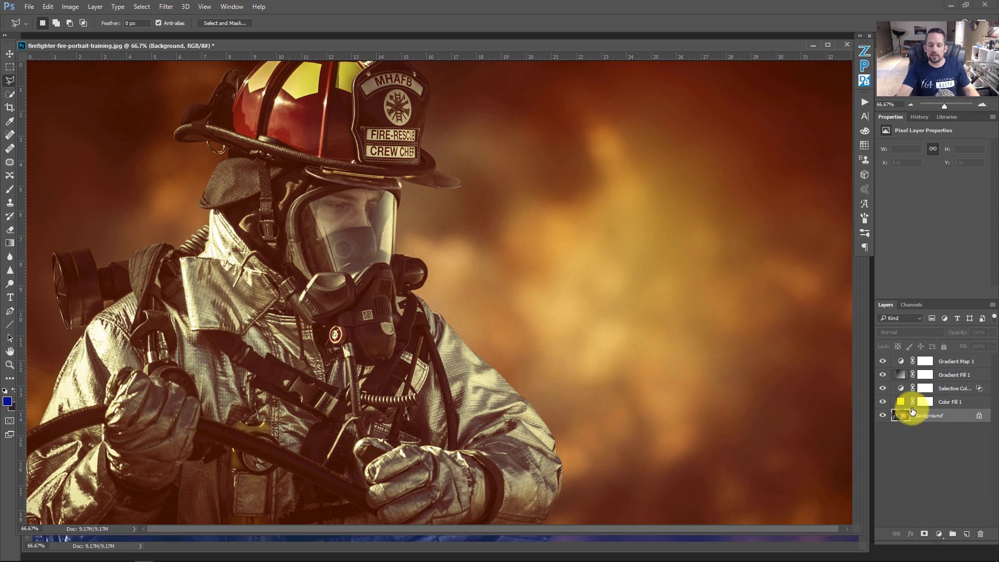
key("ctrl+j")
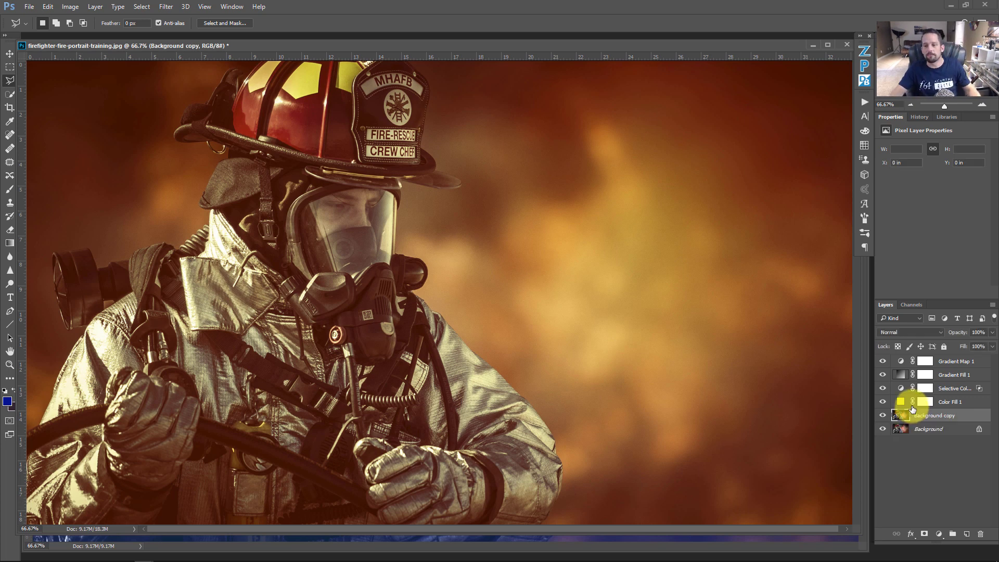
left_click(882, 415)
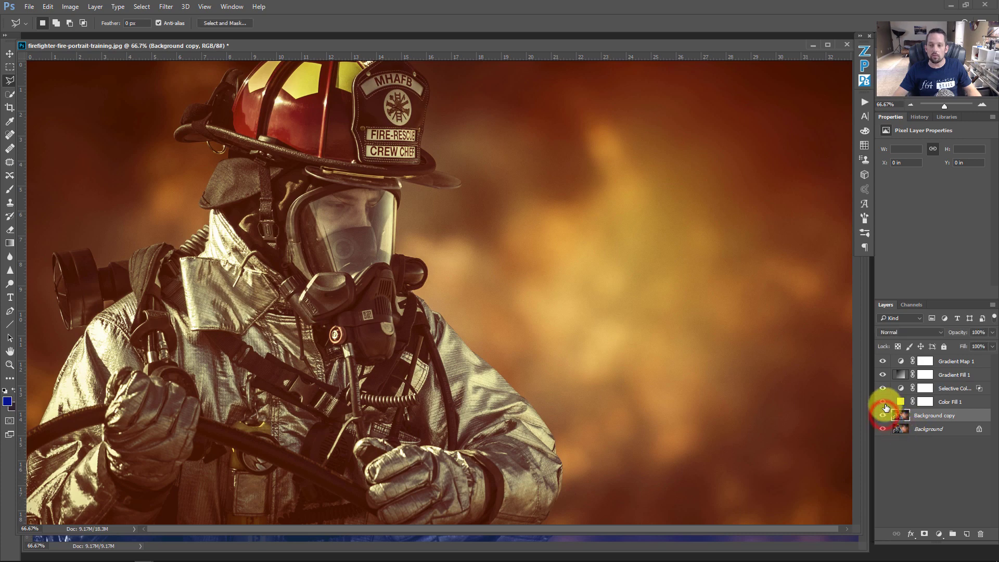
left_click(883, 361)
left_click(883, 361)
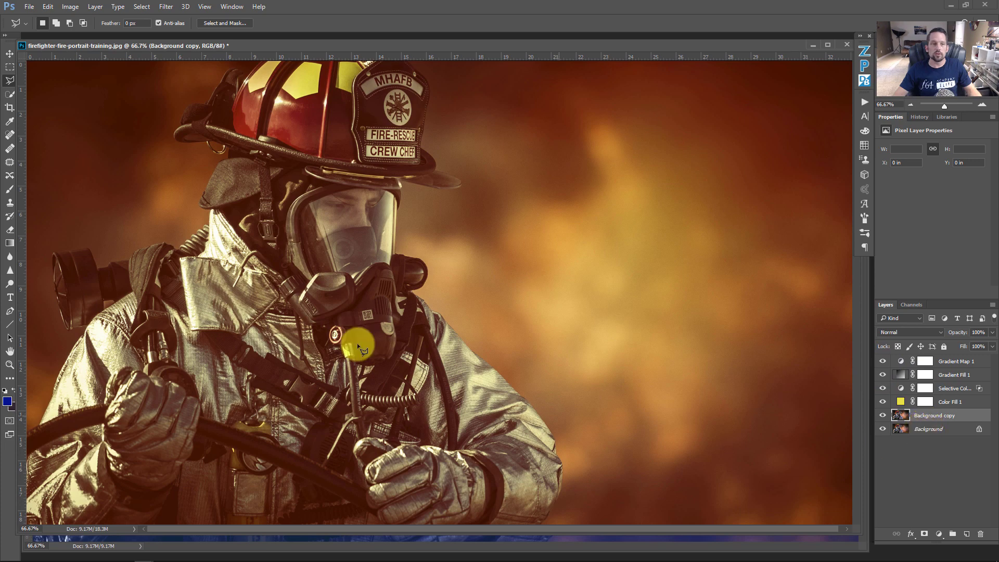
Apply a Motion Blur to the Background copy with an angle of -6° and a distance of 415 pixels
left_click(166, 6)
mouse_move(177, 124)
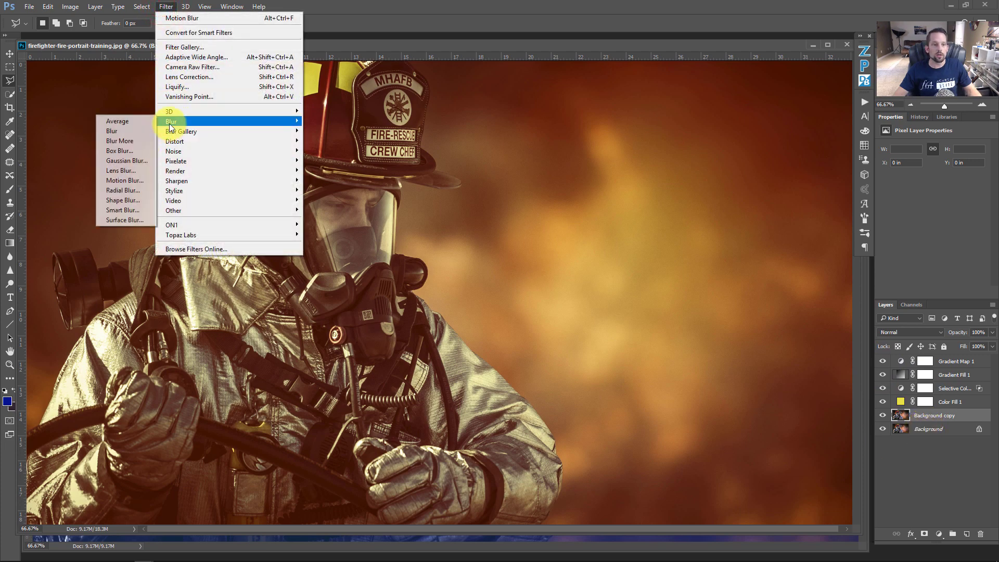
left_click(133, 180)
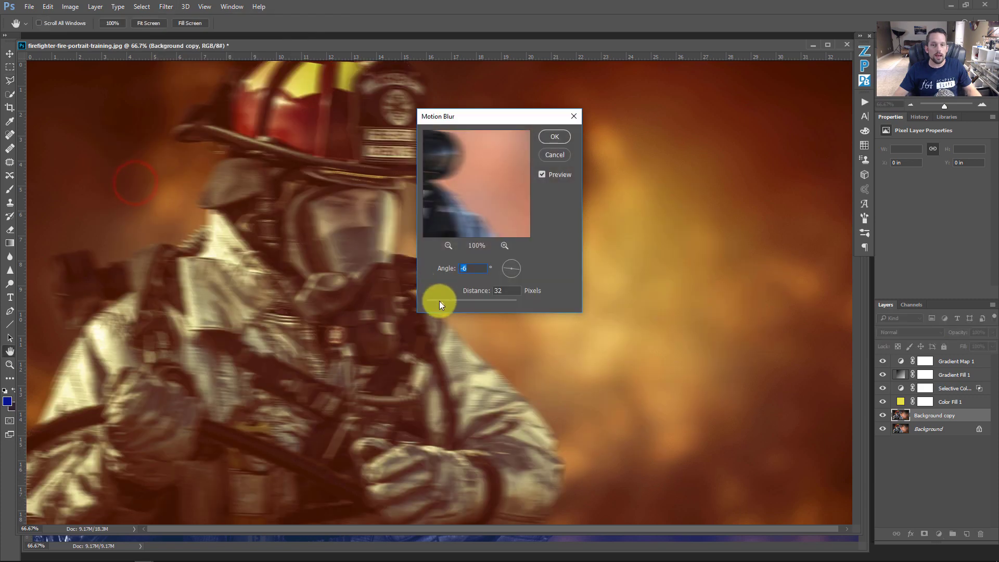
left_click_drag(439, 301, 489, 301)
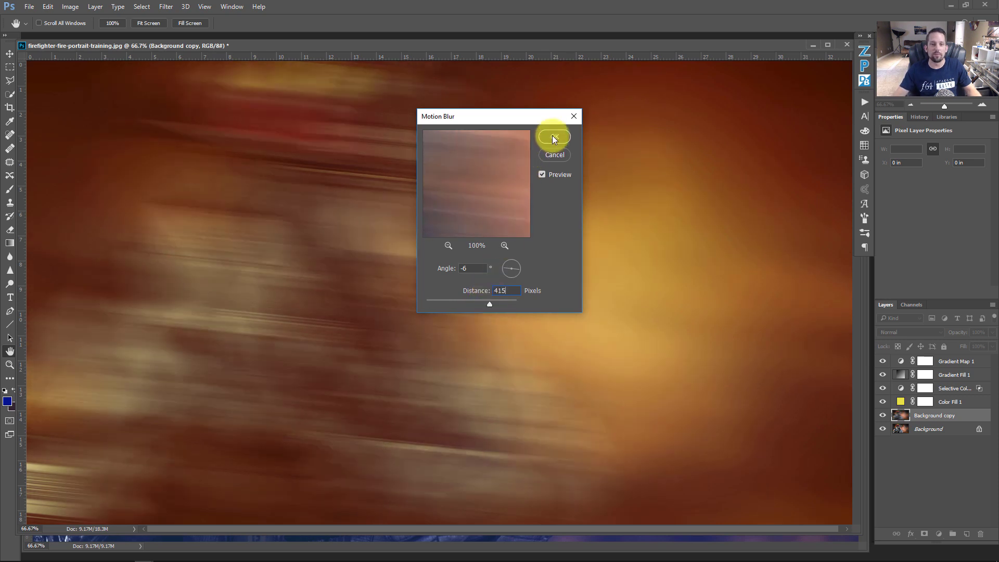
left_click(553, 136)
key("l")
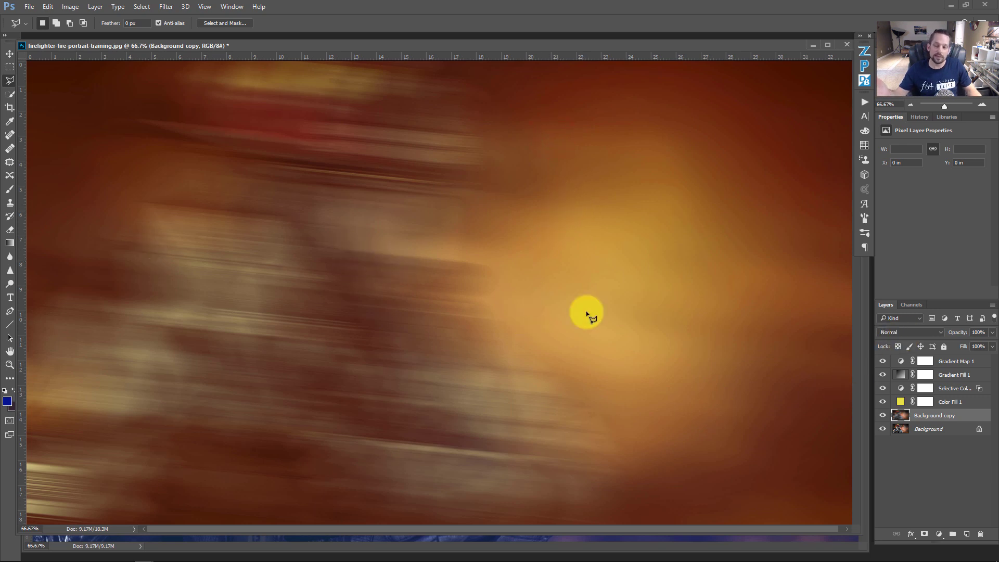
Try Overlay and Soft Light on the blurred Background copy, set its blend mode to Hard Light, and compare the image with and without it
left_click(910, 332)
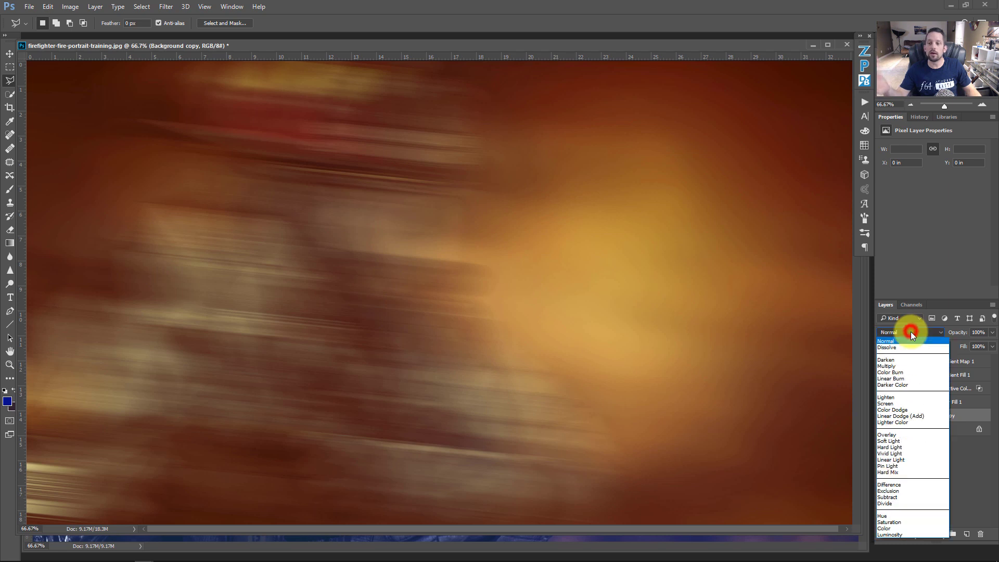
left_click(911, 435)
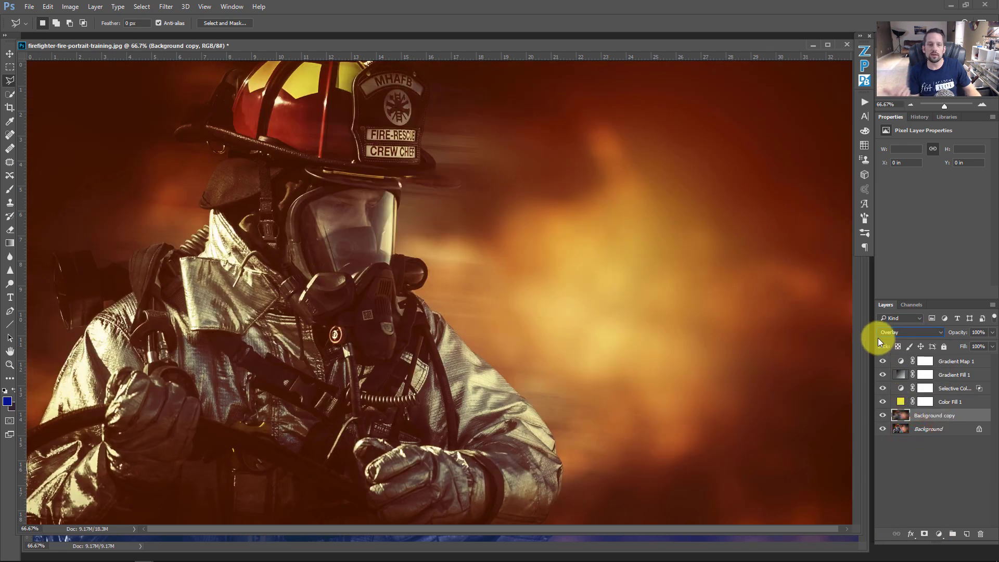
scroll(897, 332, "down", 1)
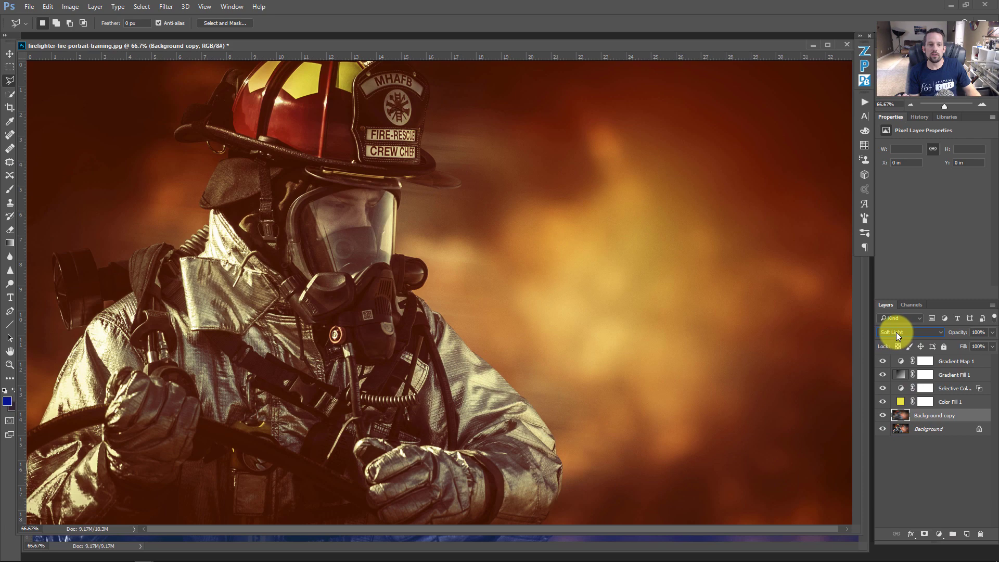
scroll(896, 333, "down", 1)
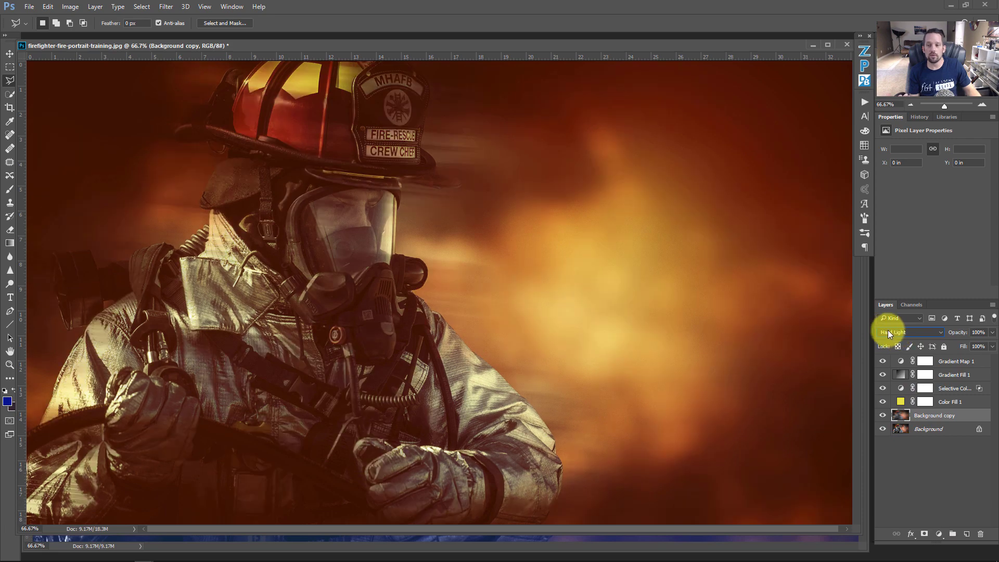
left_click(882, 416)
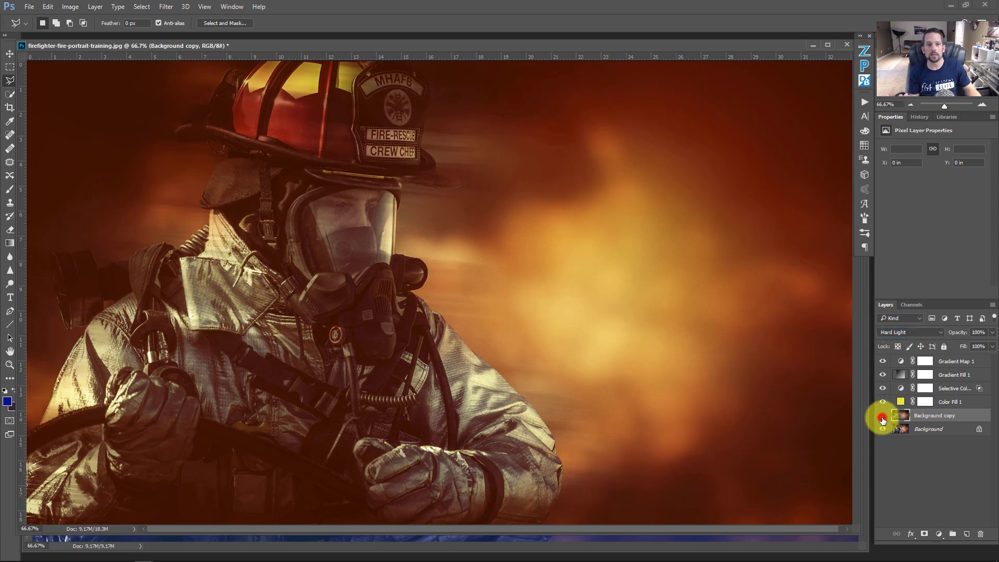
left_click(882, 416)
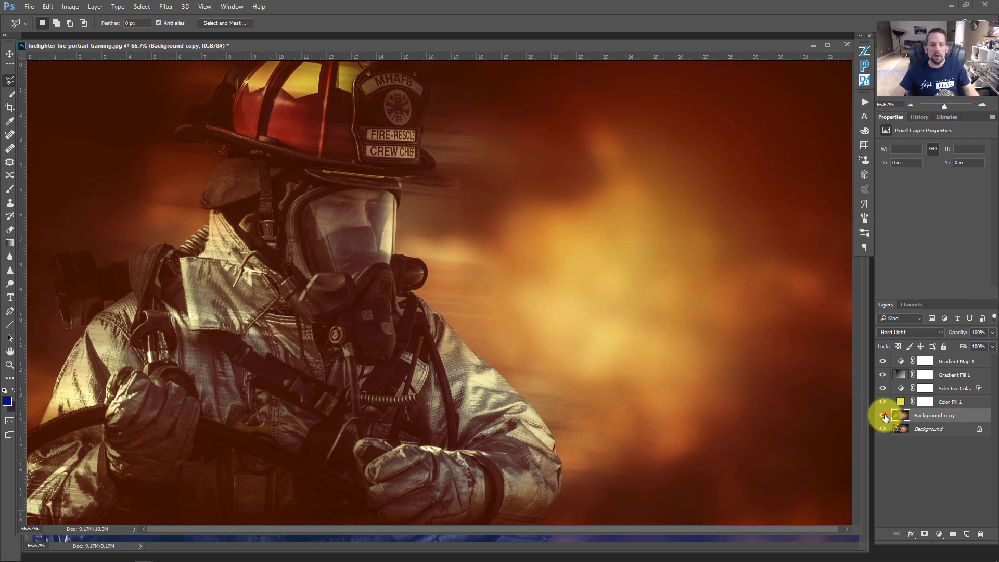
left_click(883, 416)
left_click(883, 415)
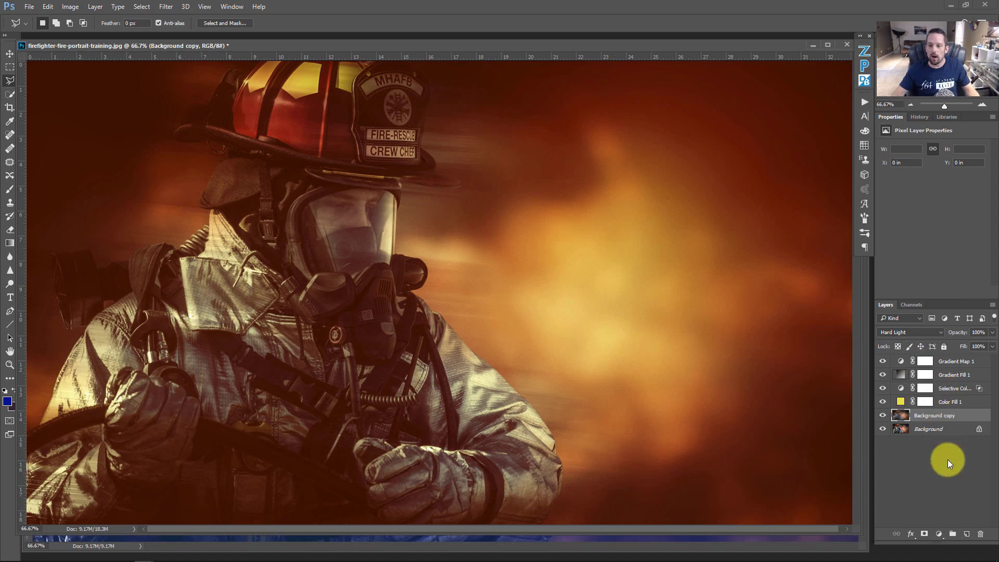
Add a layer mask to the Background copy and paint black over the firefighter's face and chest with a soft 800 px brush
left_click(926, 534)
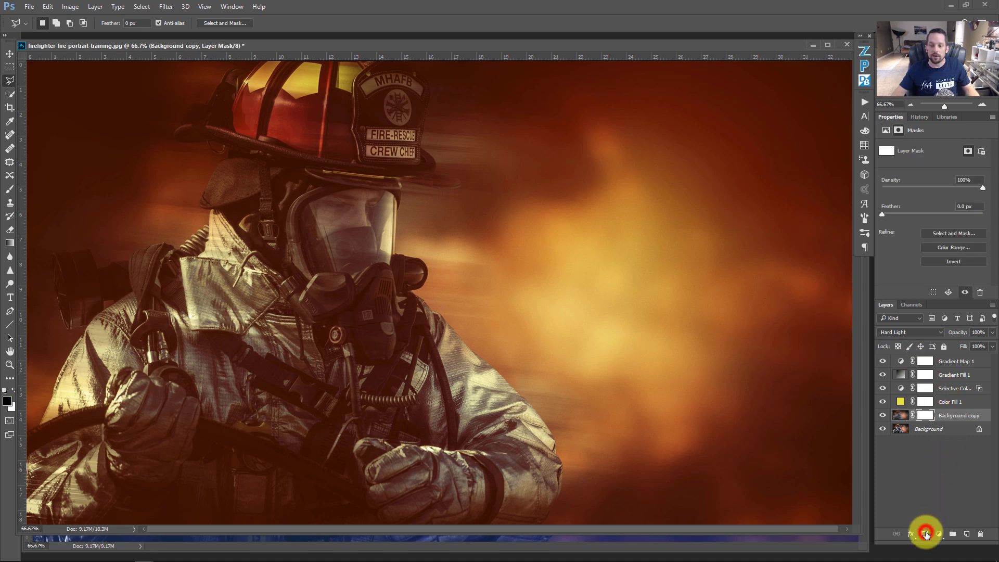
key("d")
key("b")
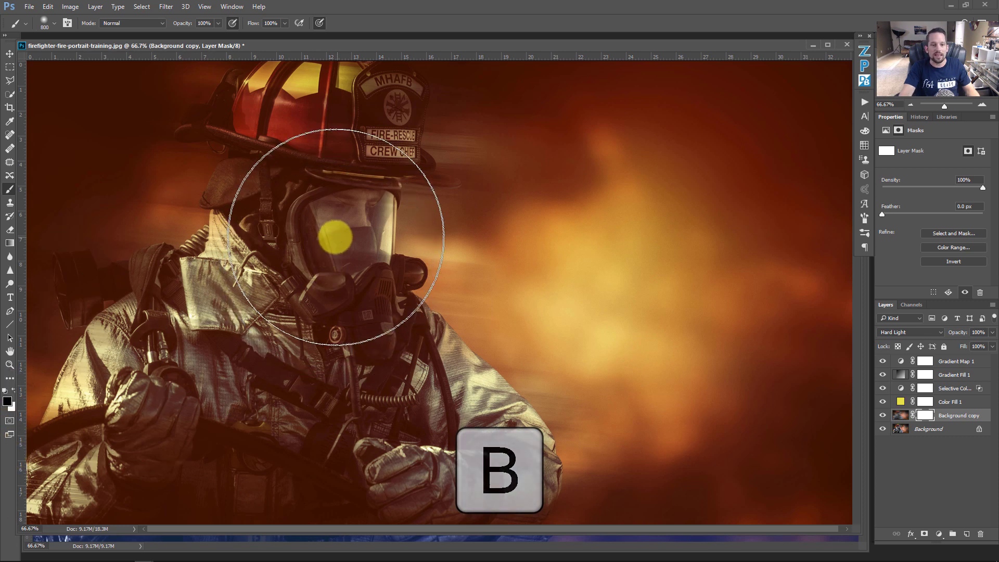
left_click_drag(323, 236, 323, 281)
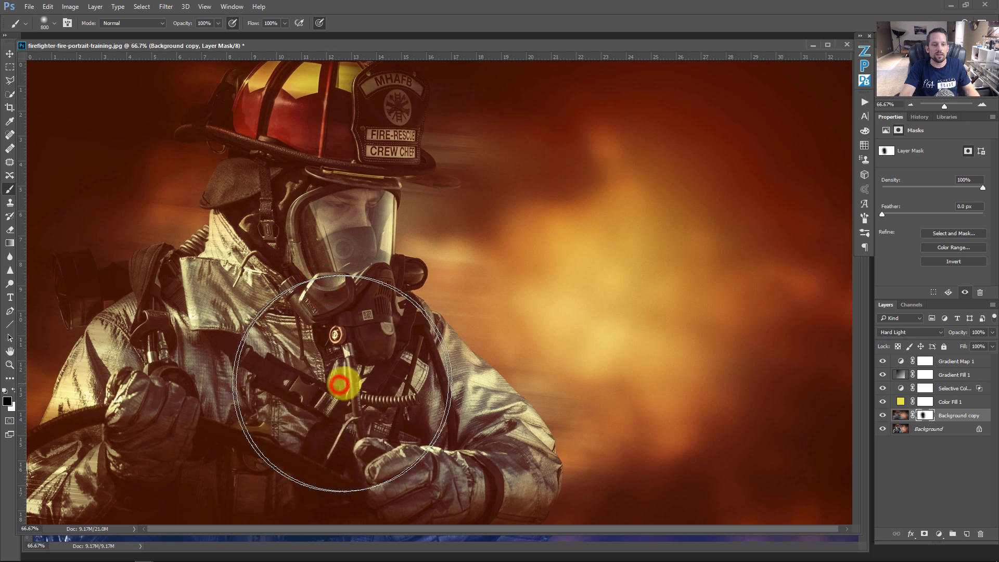
Reduce the brush size to 146 px and paint black on the mask over the jacket's collar and both sleeves
right_click(422, 406)
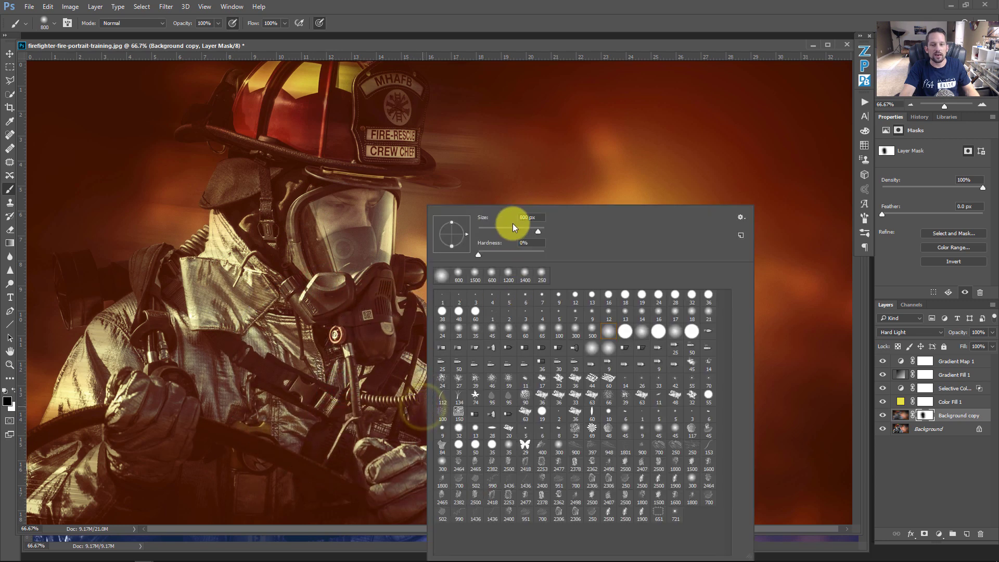
left_click(518, 229)
key("Return")
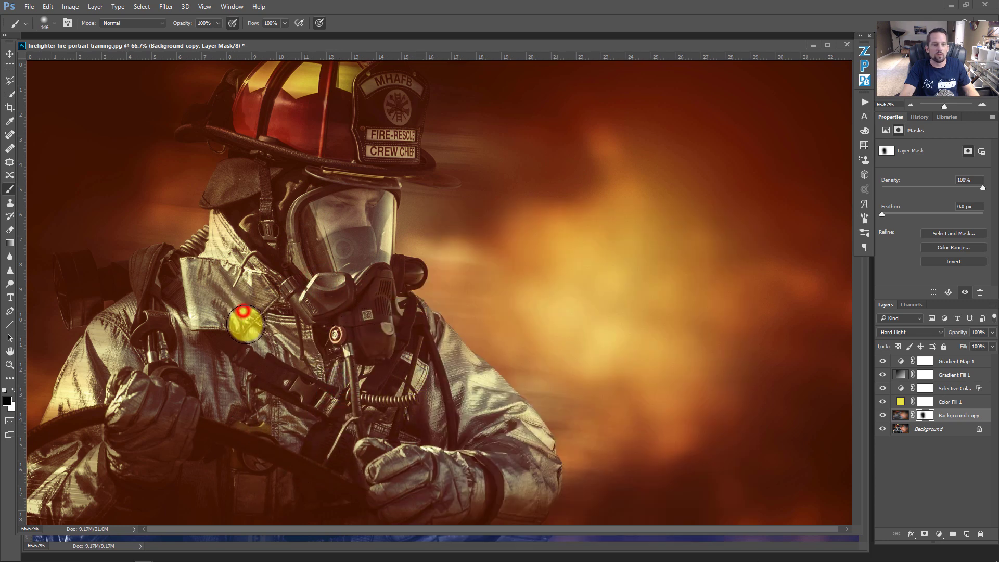
left_click(217, 314)
left_click(223, 254)
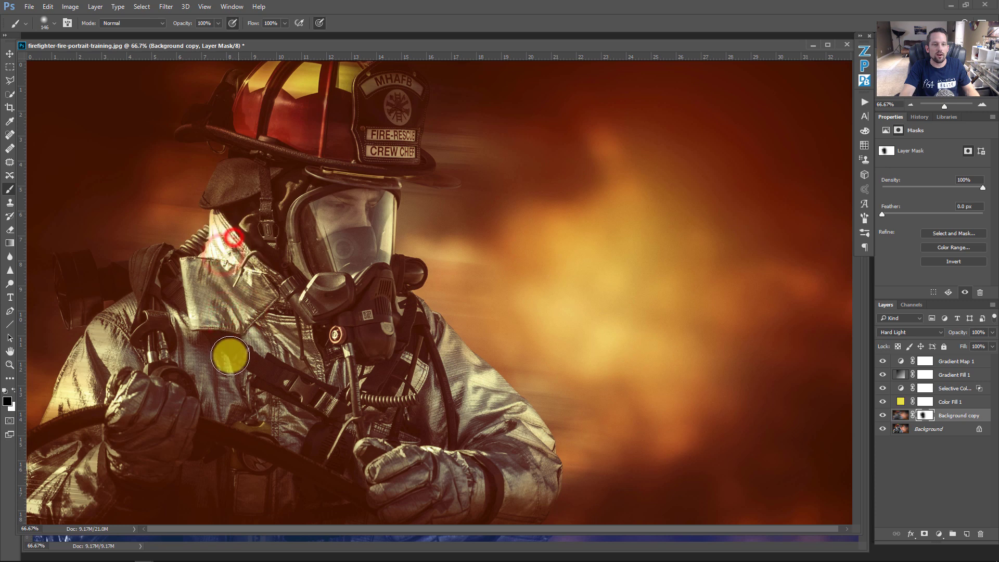
left_click(118, 355)
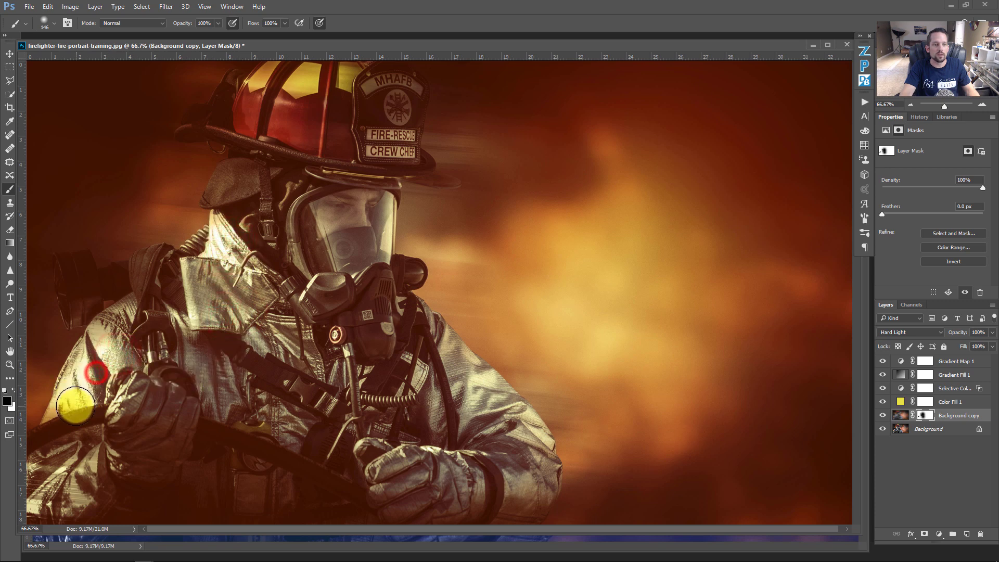
left_click(110, 339)
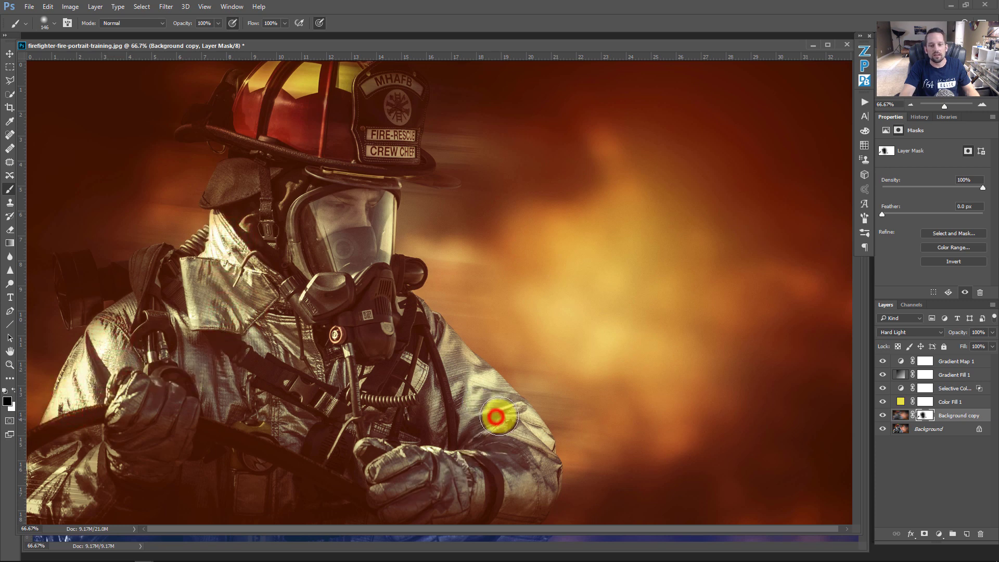
left_click(525, 423)
left_click(545, 464)
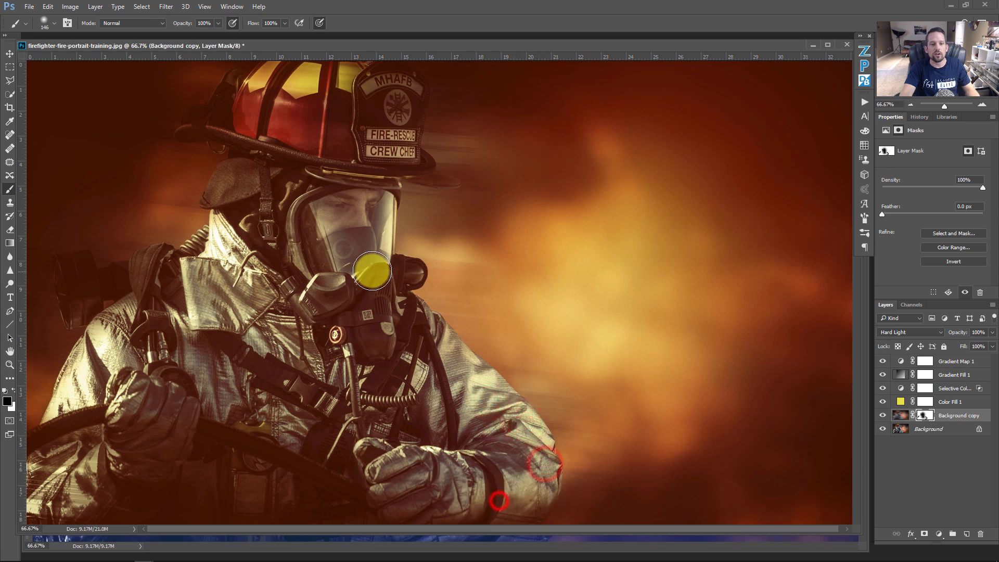
Paint black on the Background copy's mask over the visor, the helmet's front badge and the helmet shell
left_click(373, 222)
left_click(388, 140)
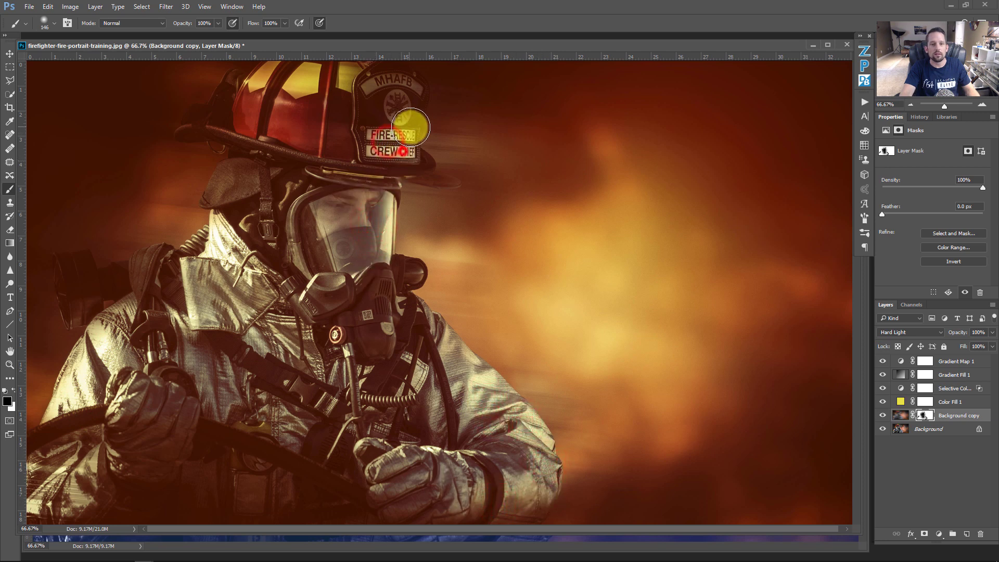
left_click(407, 98)
left_click(376, 91)
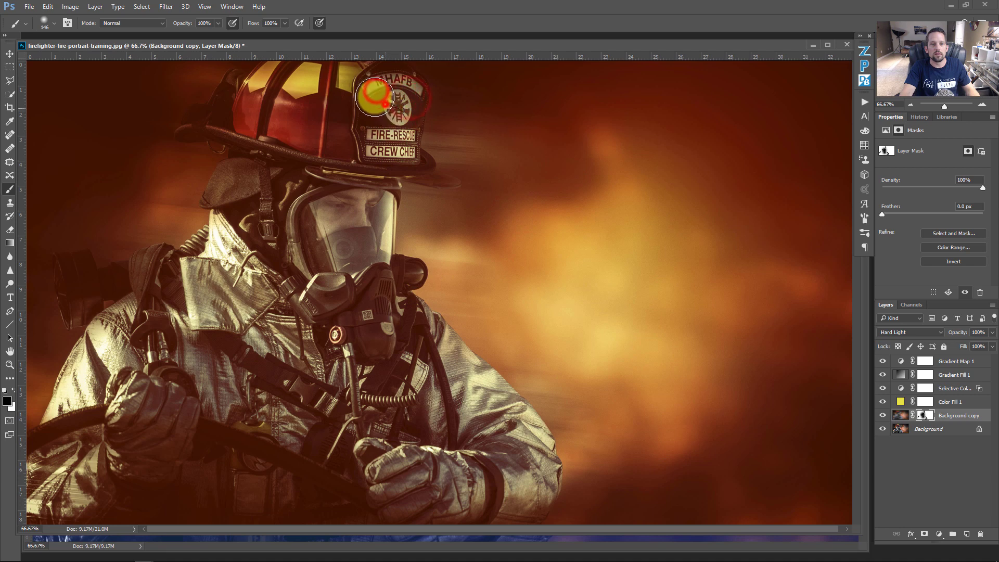
left_click(375, 125)
left_click(315, 82)
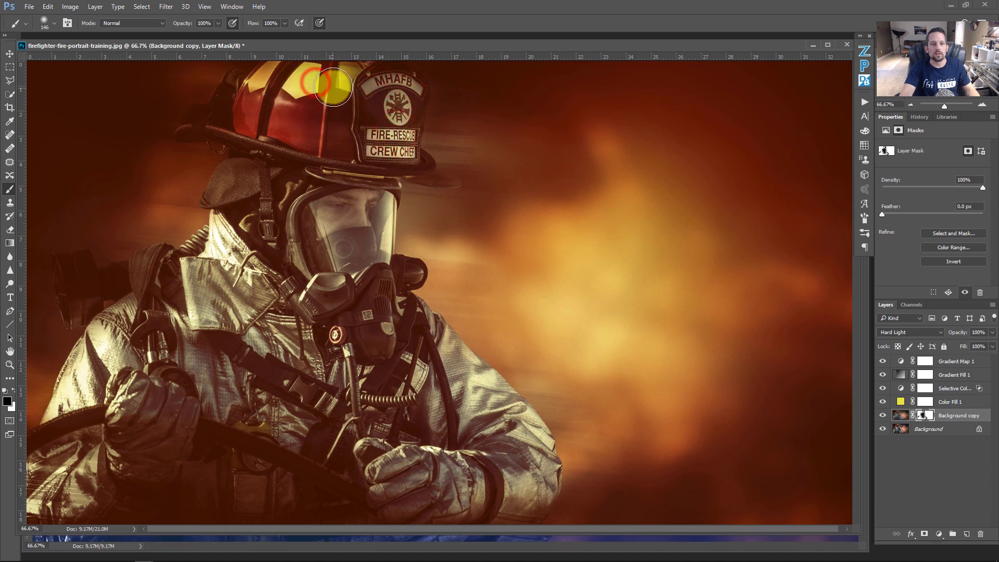
left_click(267, 88)
left_click(275, 63)
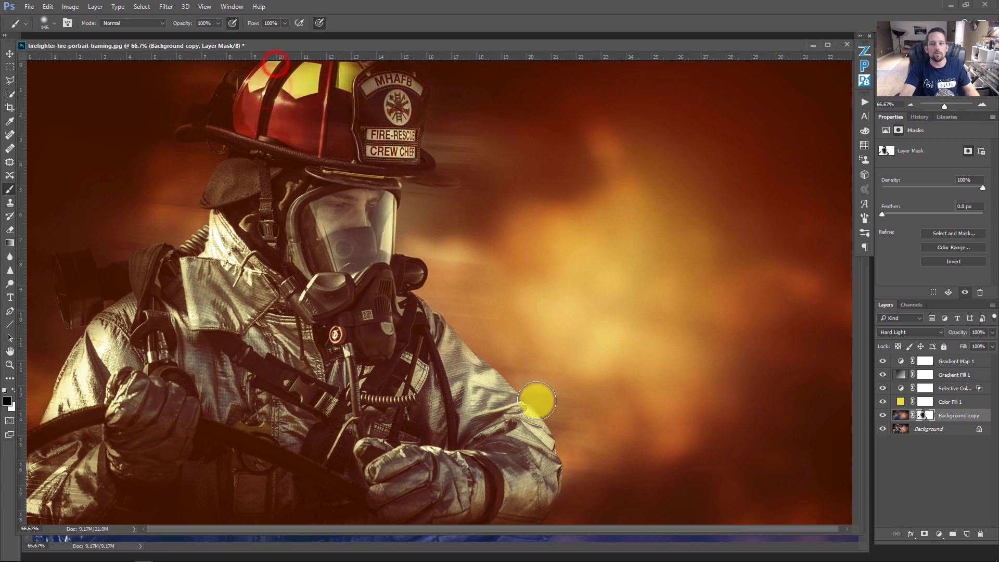
Compare the finished warm grade with the unedited Background alone, and dock the warm document behind the blue duplicate
left_click(883, 429, "alt")
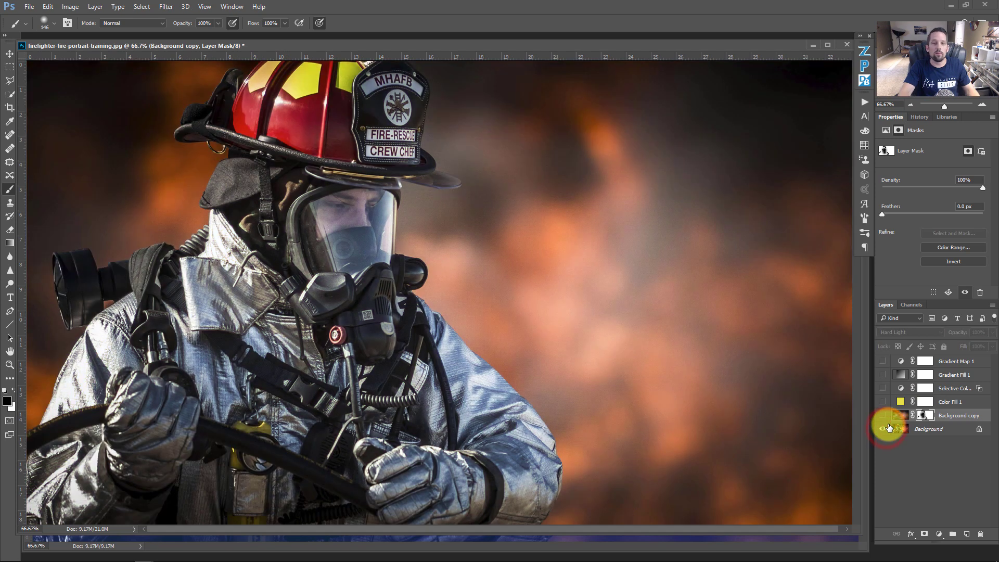
left_click(882, 429, "alt")
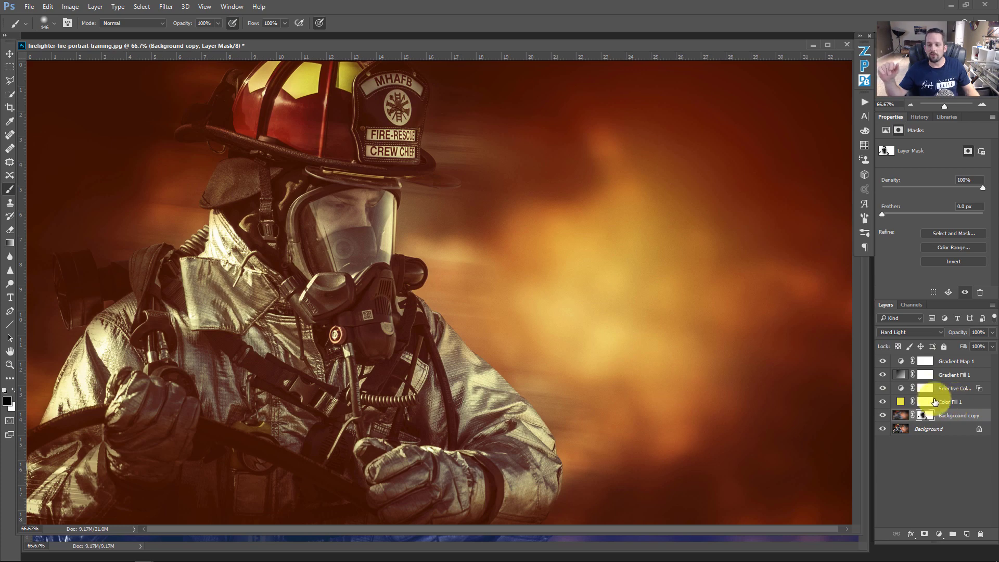
left_click_drag(857, 65, 762, 36)
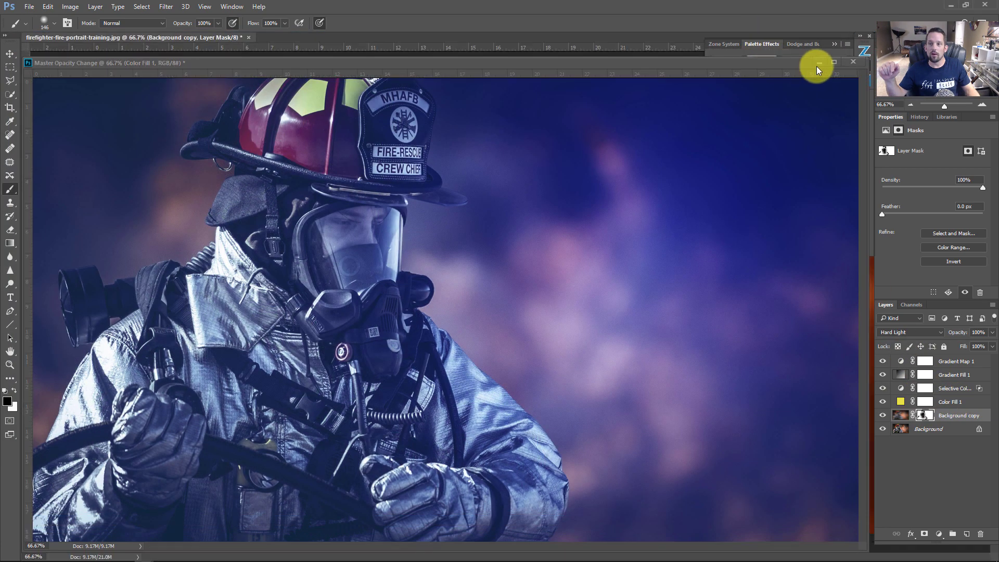